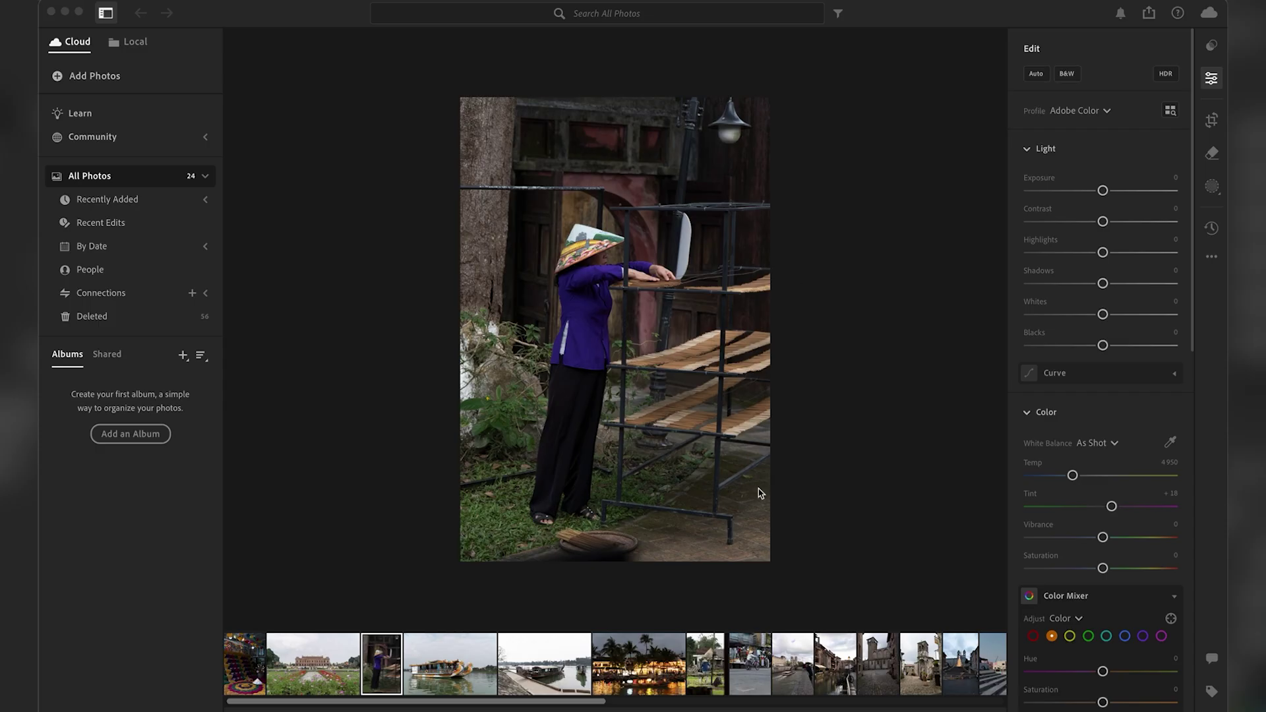
Step: Set the Light sliders to Exposure +0.87, Shadows +43, Highlights -58 and Contrast +14
{"action": "left_click", "coordinate": [1103, 190]}
{"action": "left_click_drag", "start_coordinate": [1104, 190], "coordinate": [1110, 191]}
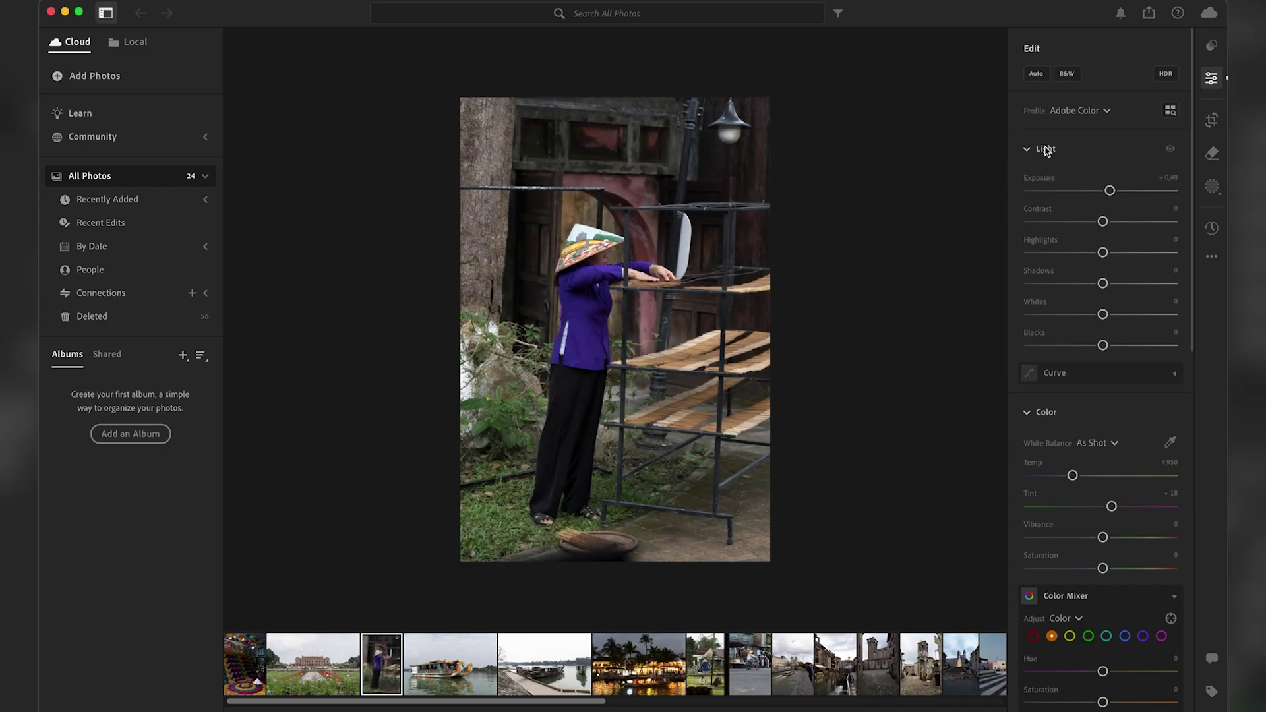
{"action": "left_click_drag", "start_coordinate": [1104, 285], "coordinate": [1060, 252]}
{"action": "left_click", "coordinate": [1096, 253]}
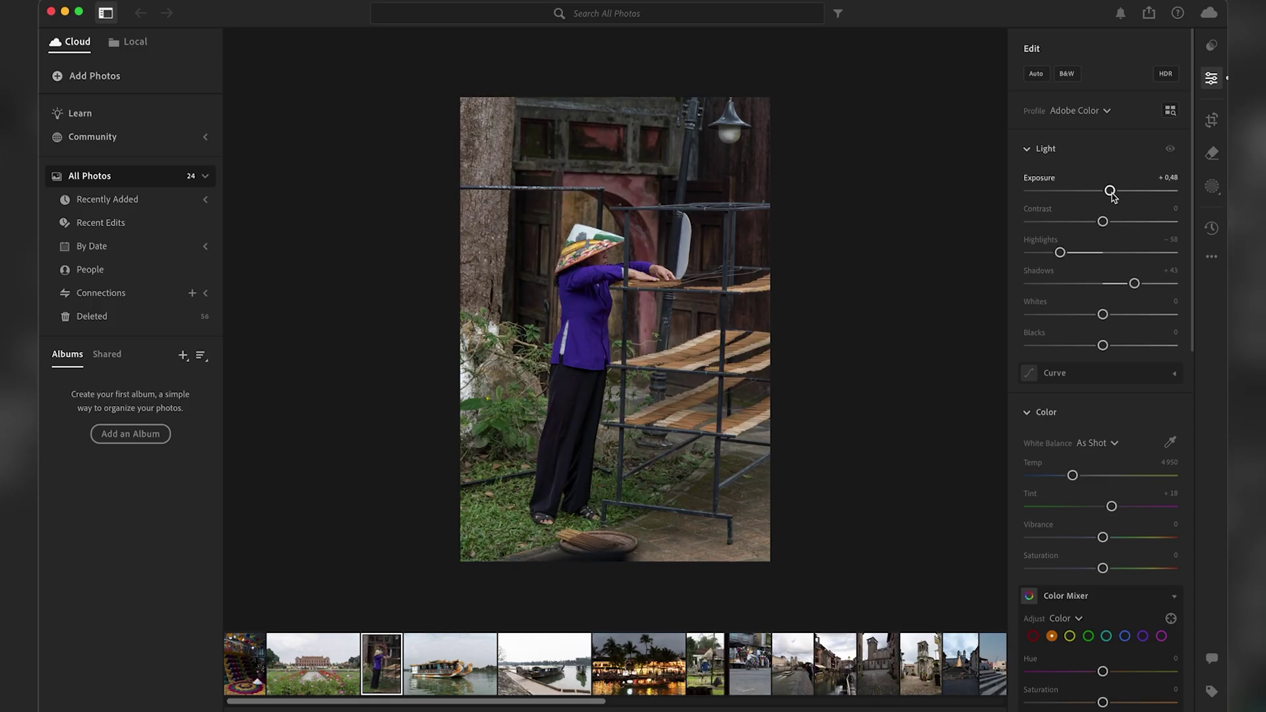
{"action": "left_click_drag", "start_coordinate": [1110, 190], "coordinate": [1113, 222]}
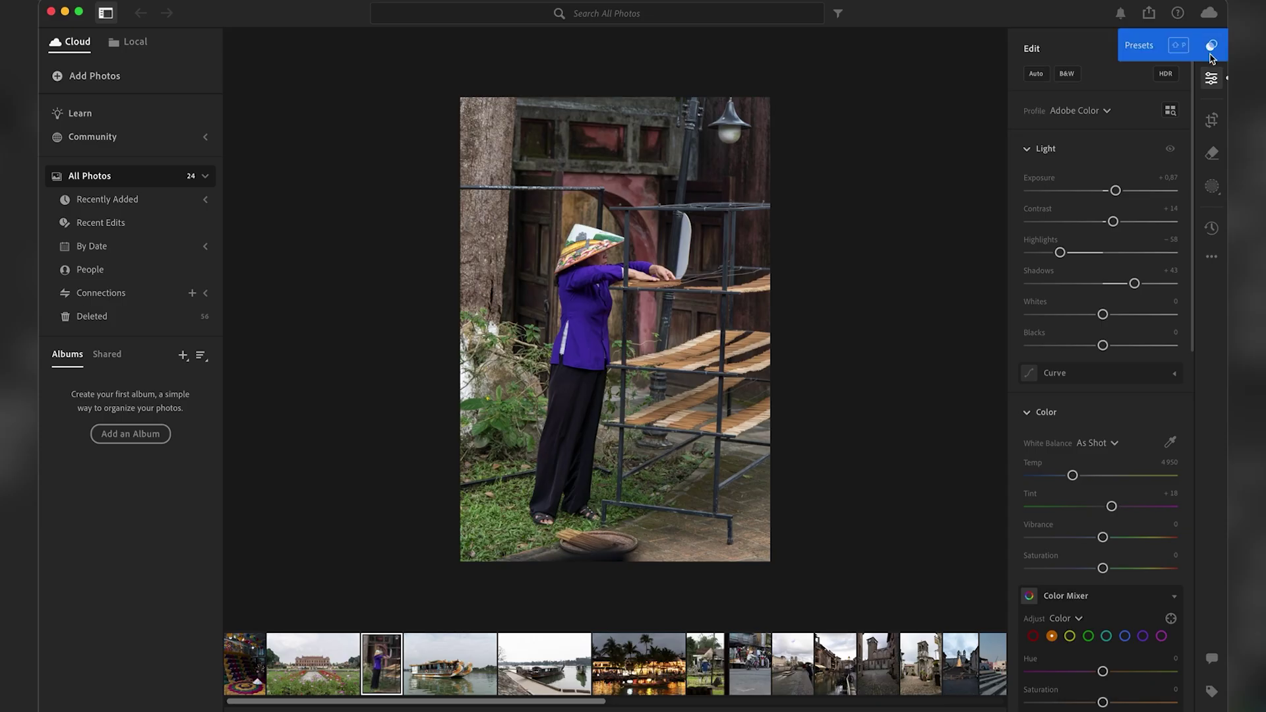
Step: Browse the Recommended and Premium presets, then show Yours with Krakow, Marols, Sydney and Tra Que
{"action": "left_click", "coordinate": [1212, 46]}
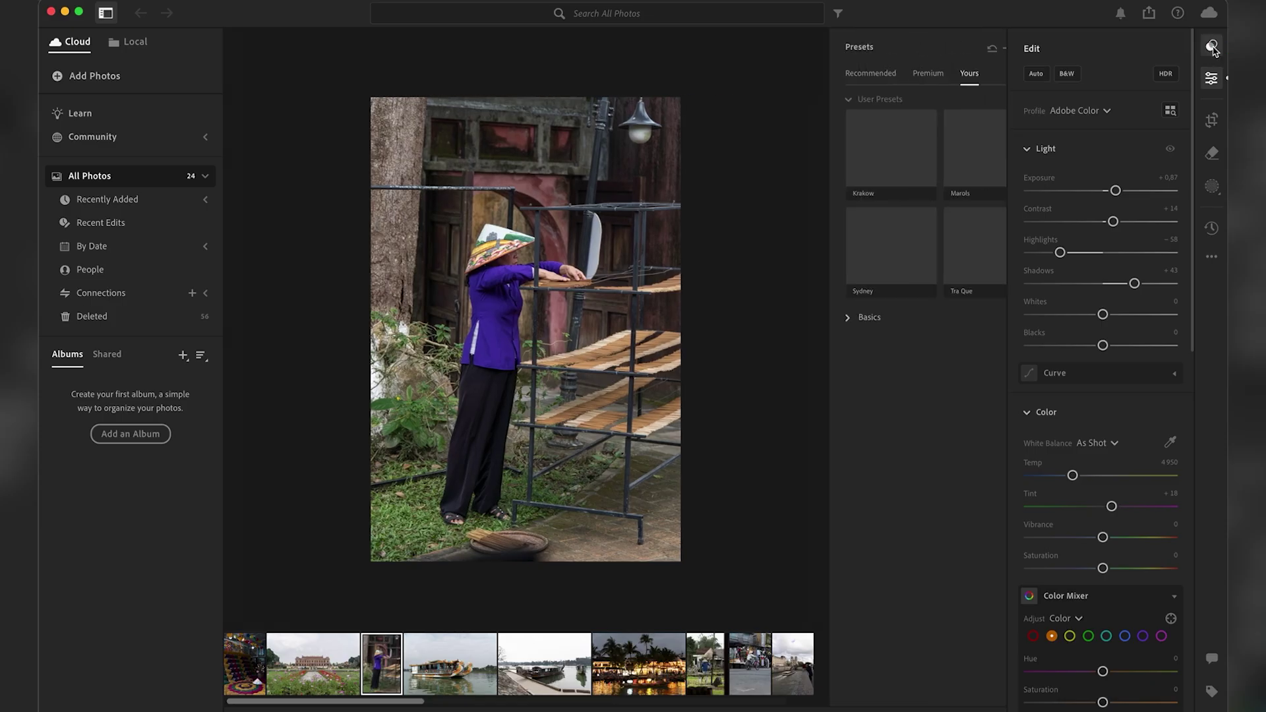
{"action": "left_click", "coordinate": [849, 73]}
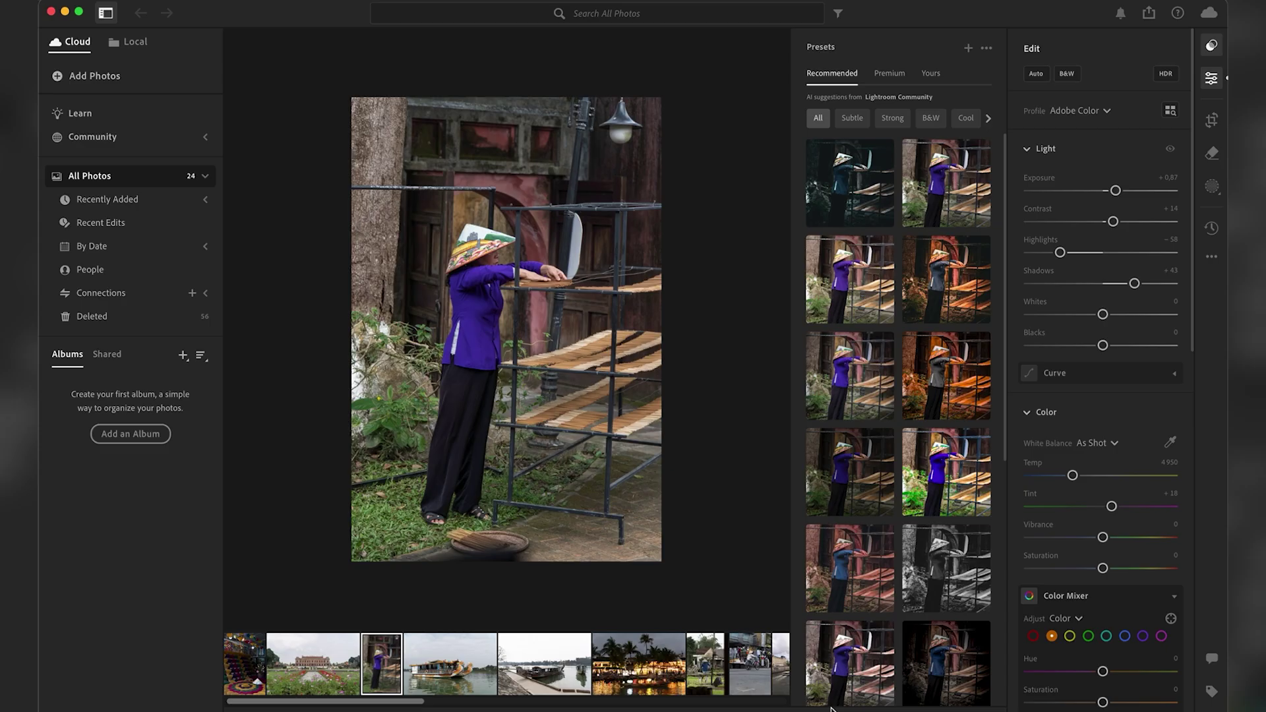
{"action": "left_click", "coordinate": [900, 74]}
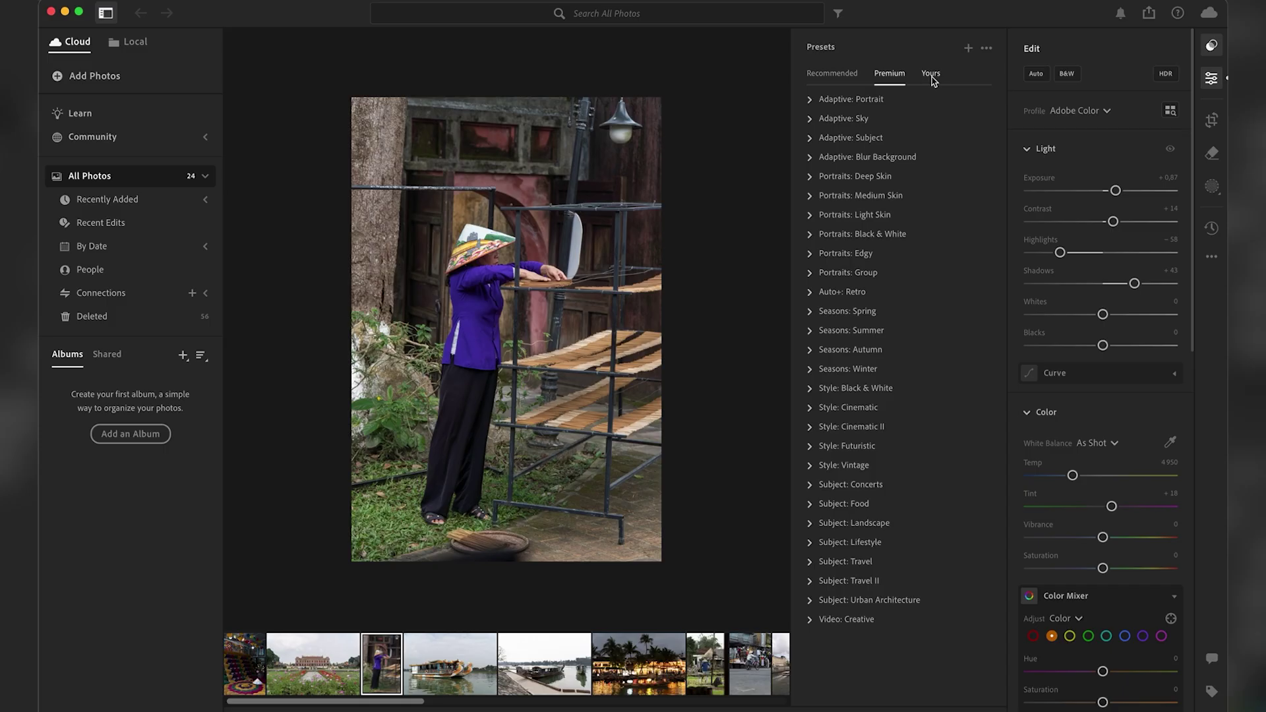
{"action": "left_click", "coordinate": [931, 76]}
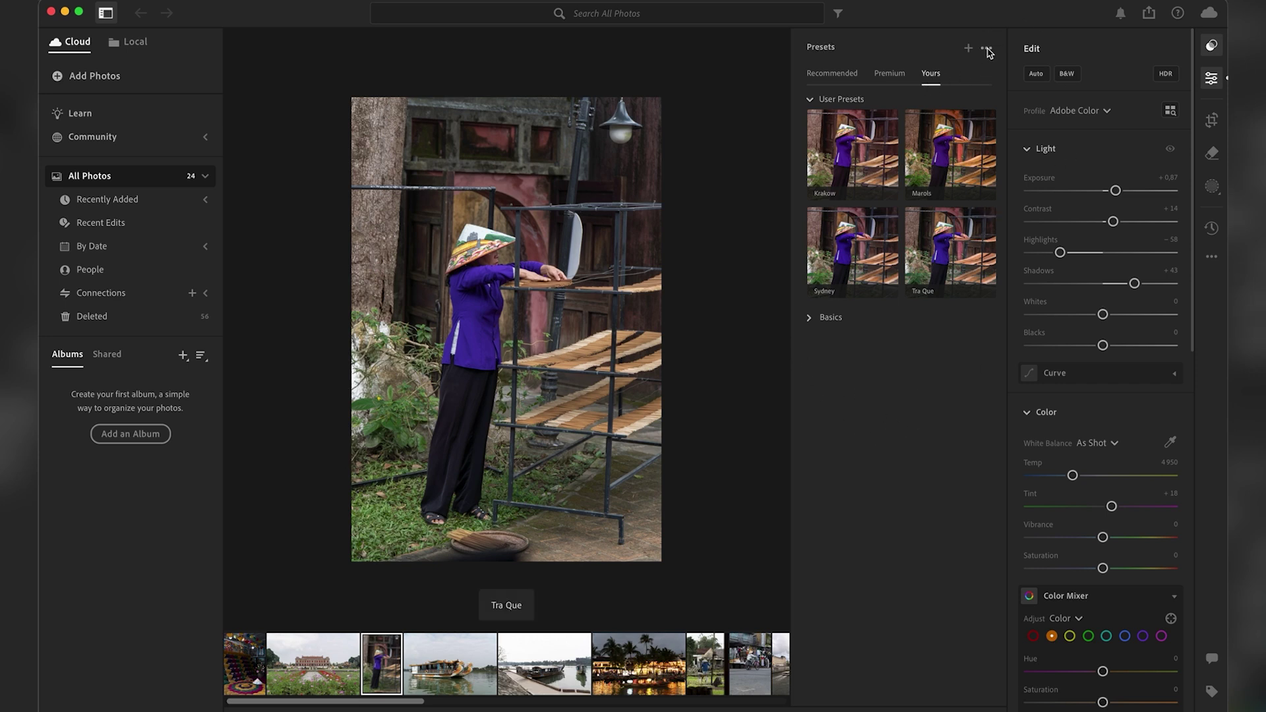
Step: Start Import Presets from the presets options menu
{"action": "left_click", "coordinate": [987, 50]}
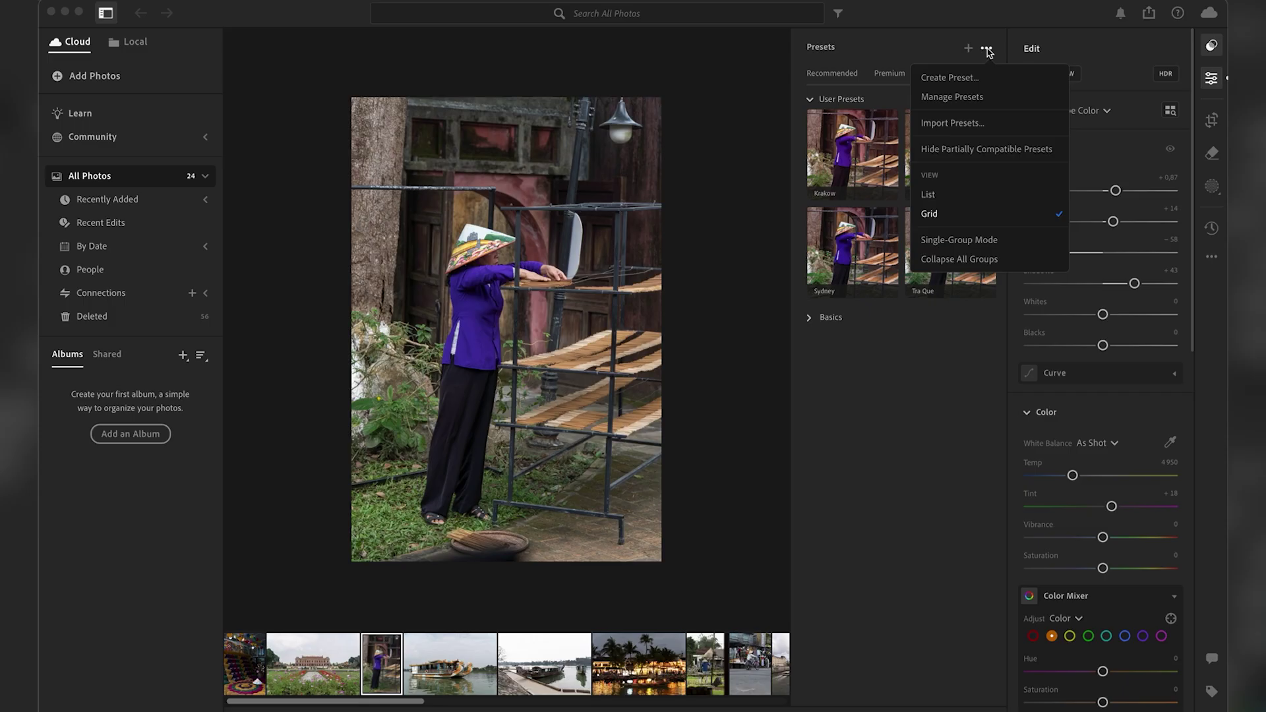
{"action": "left_click", "coordinate": [987, 50]}
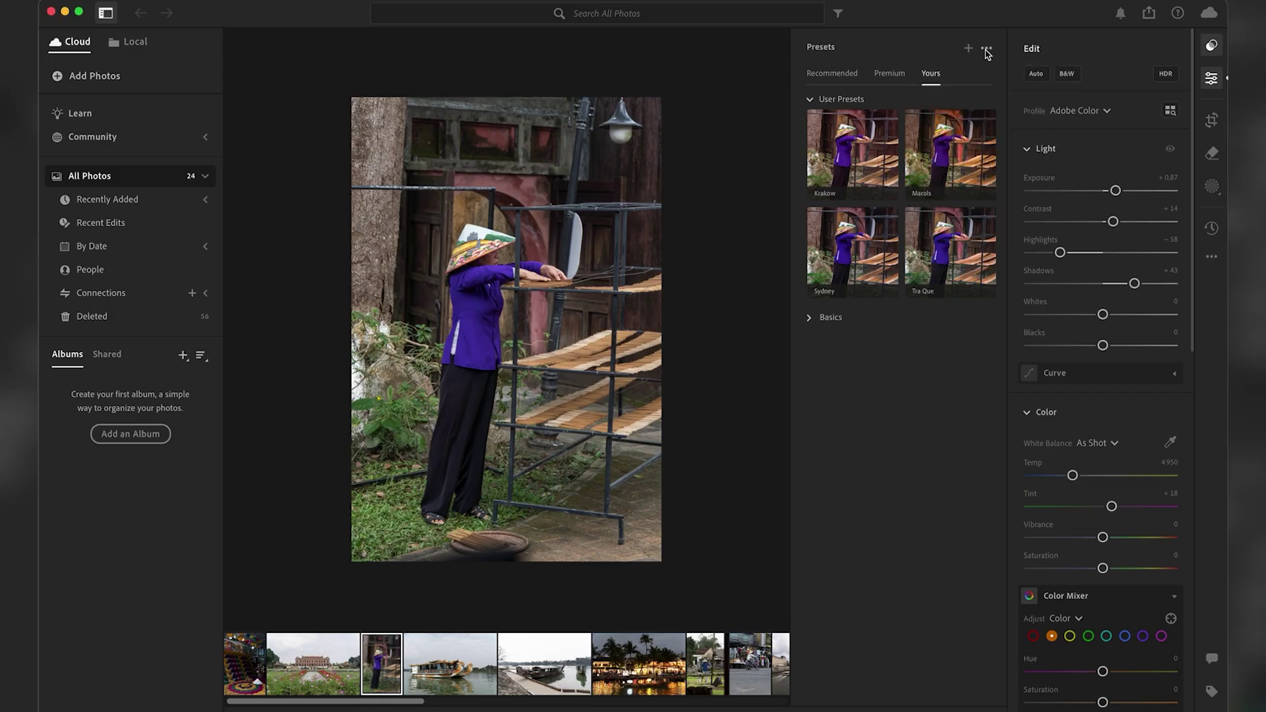
{"action": "left_click", "coordinate": [990, 51]}
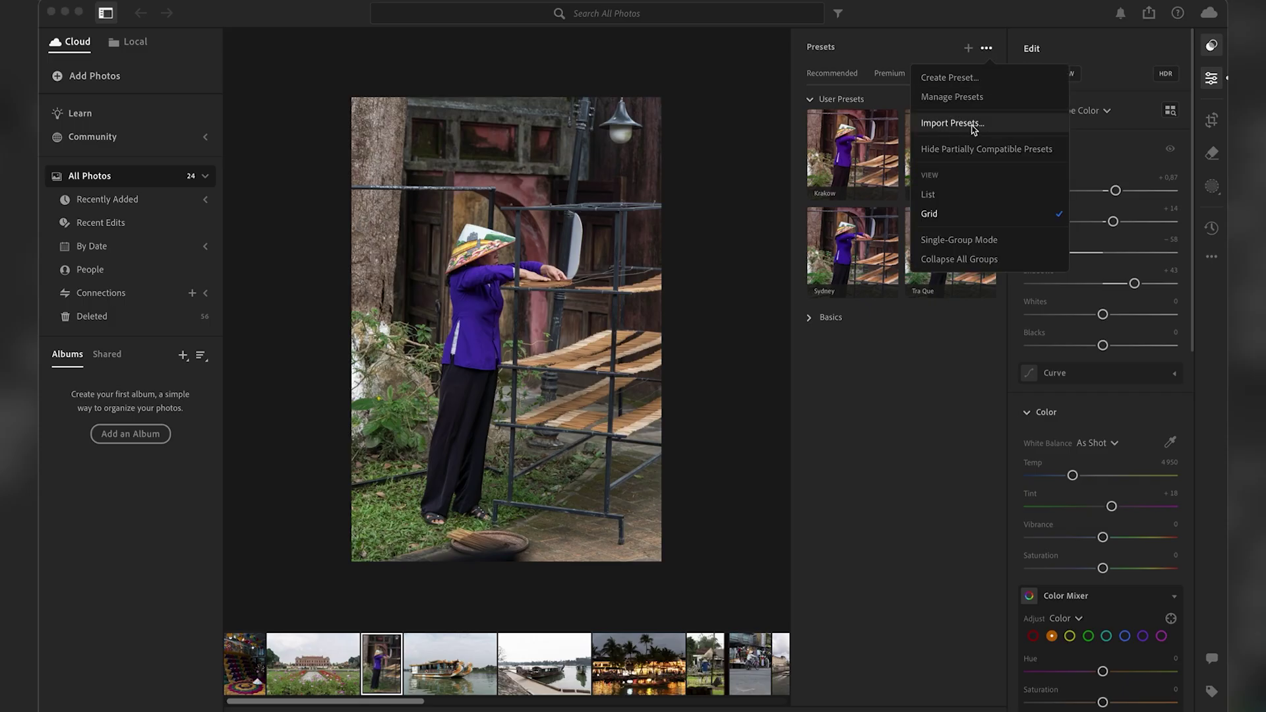
{"action": "left_click", "coordinate": [973, 126]}
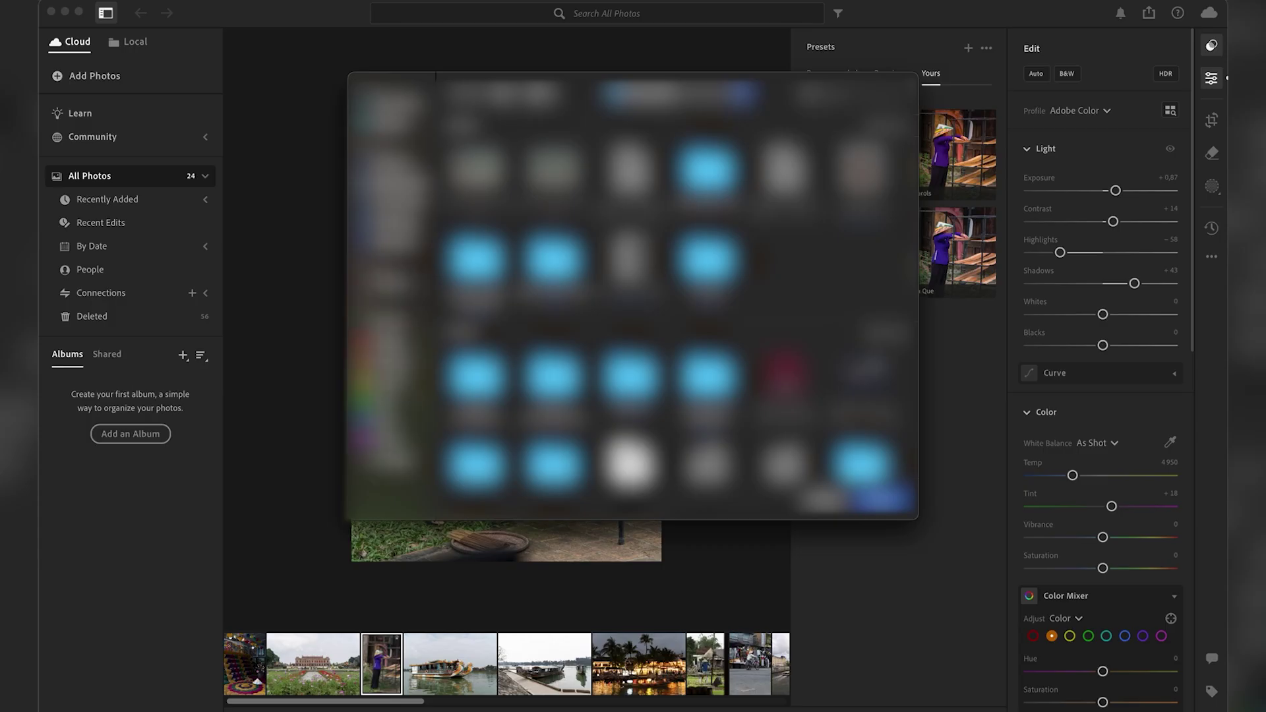
Step: Browse to the Louimagin presets folder and import only Prague.xmp
{"action": "left_click", "coordinate": [388, 297]}
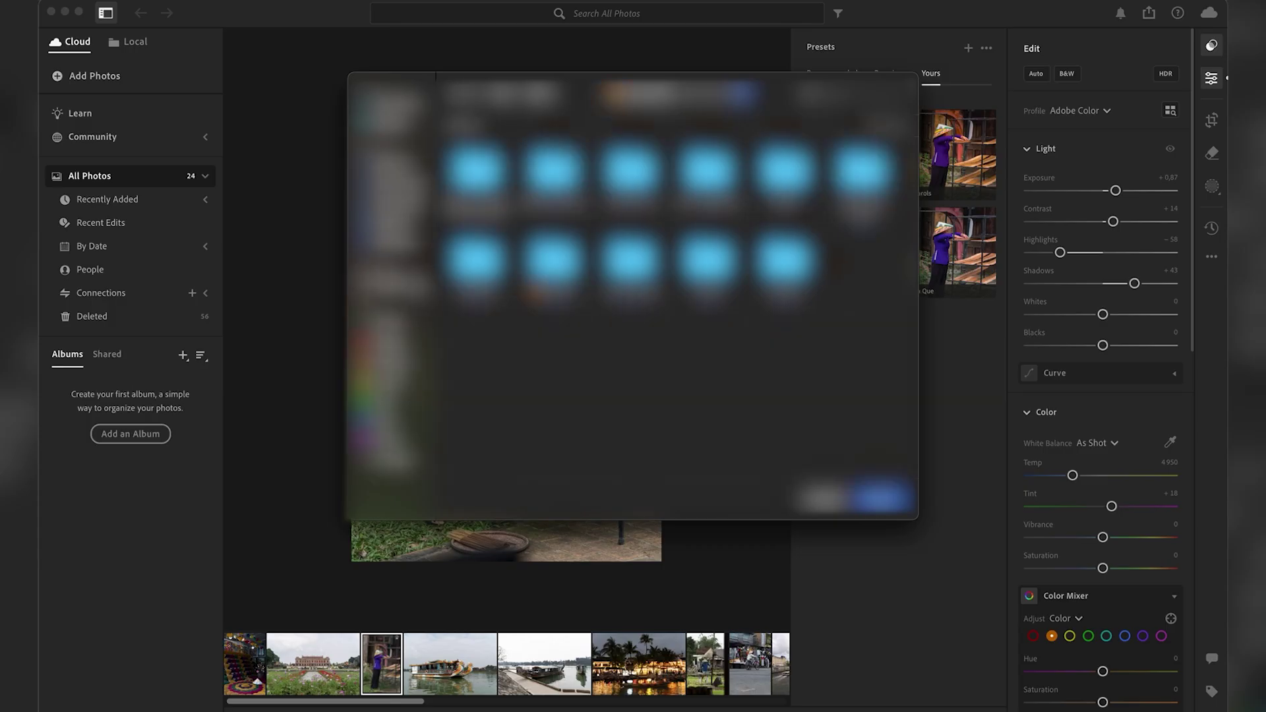
{"action": "double_click", "coordinate": [551, 271]}
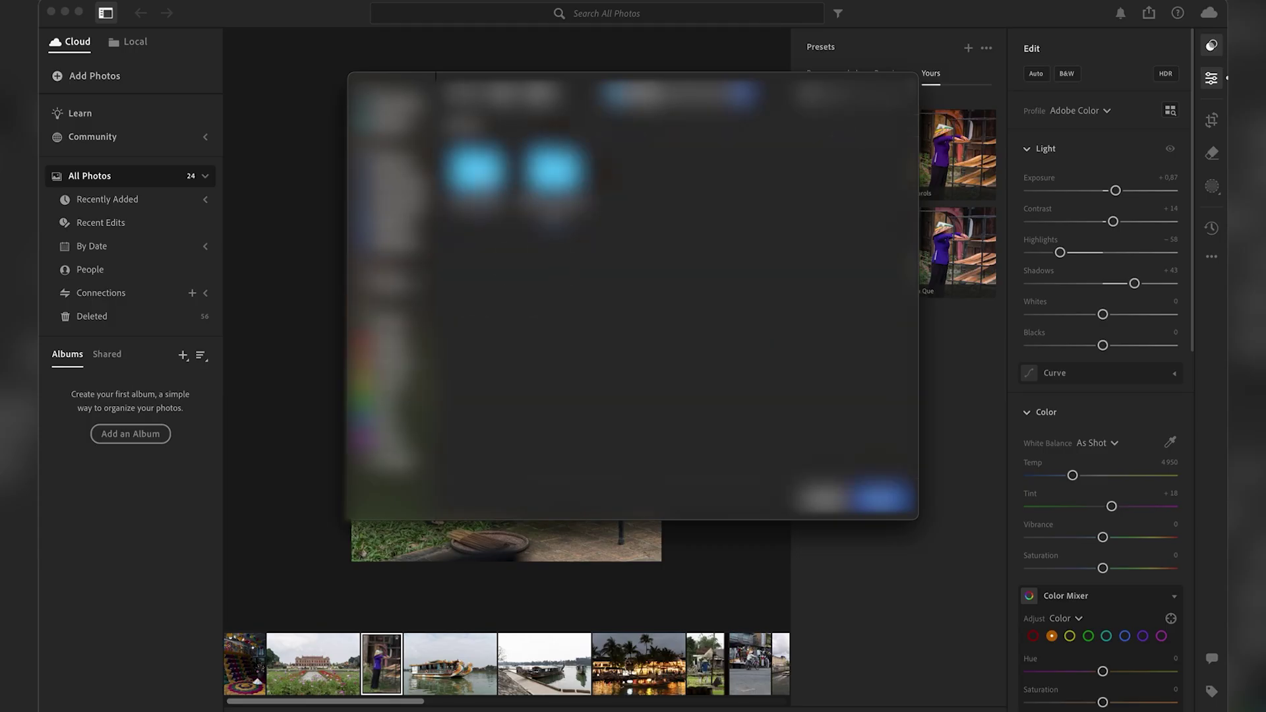
{"action": "double_click", "coordinate": [478, 173]}
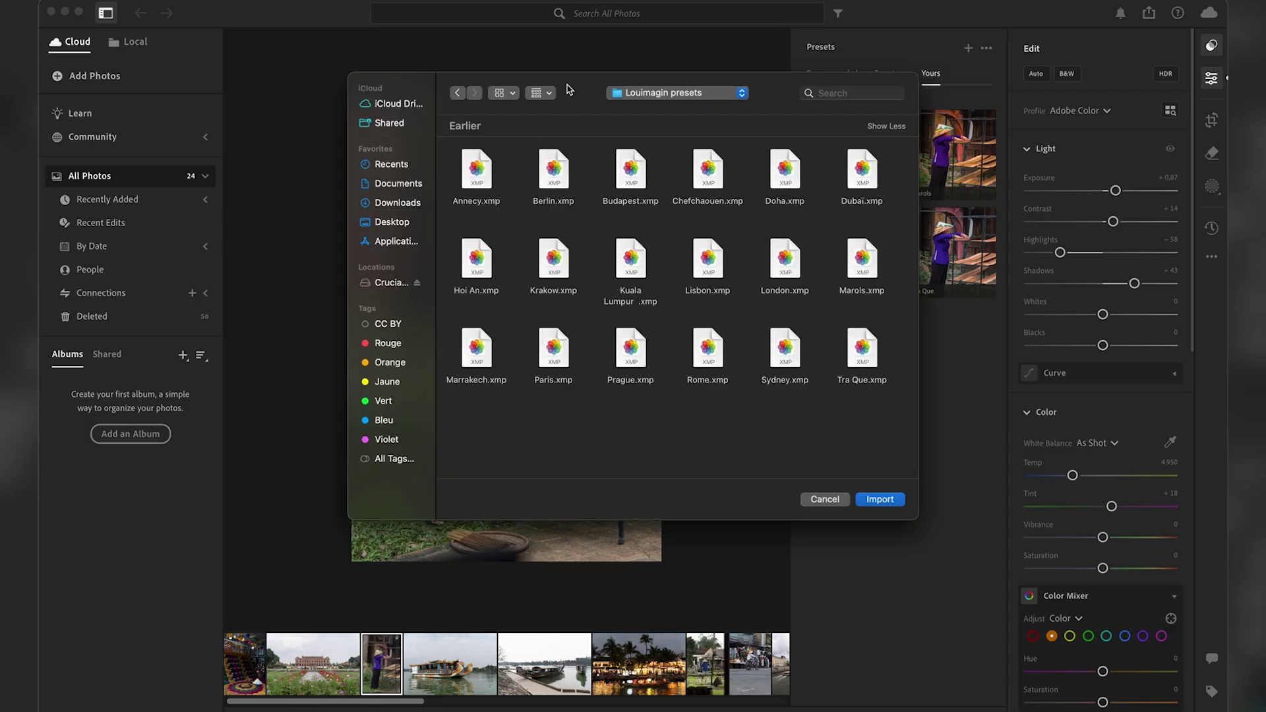
{"action": "left_click", "coordinate": [632, 364]}
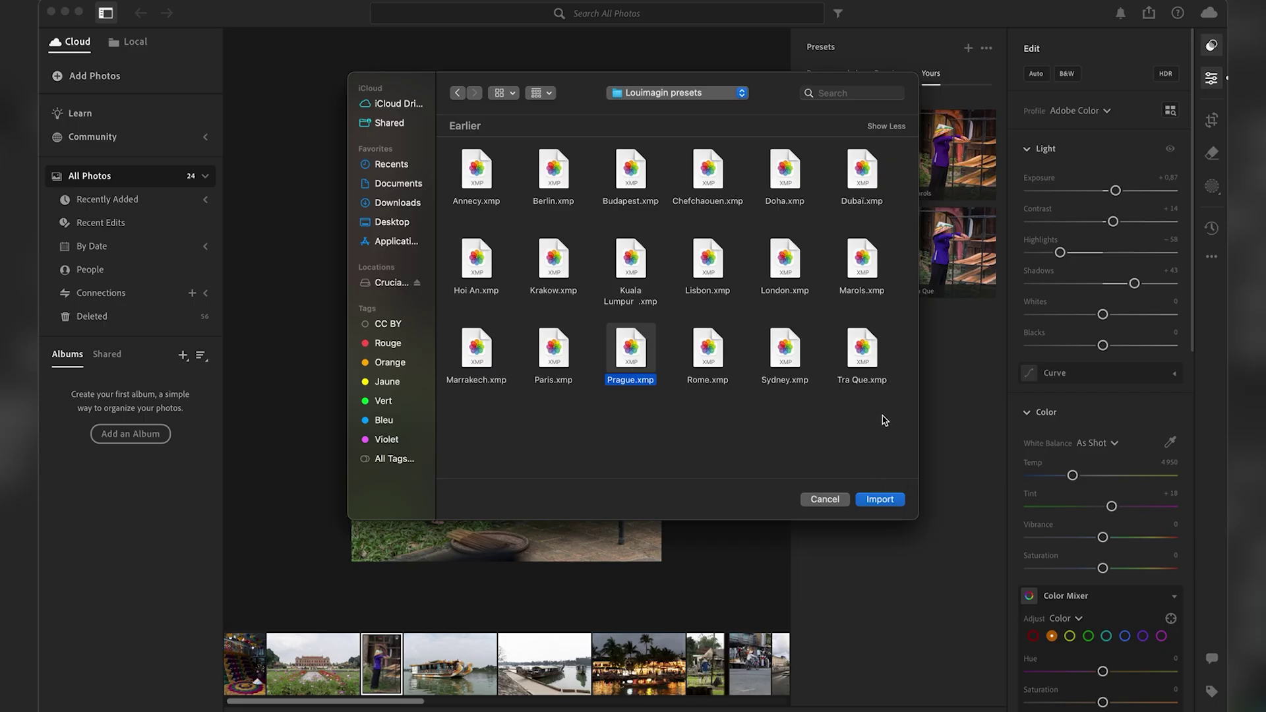
{"action": "left_click_drag", "start_coordinate": [885, 420], "coordinate": [448, 142]}
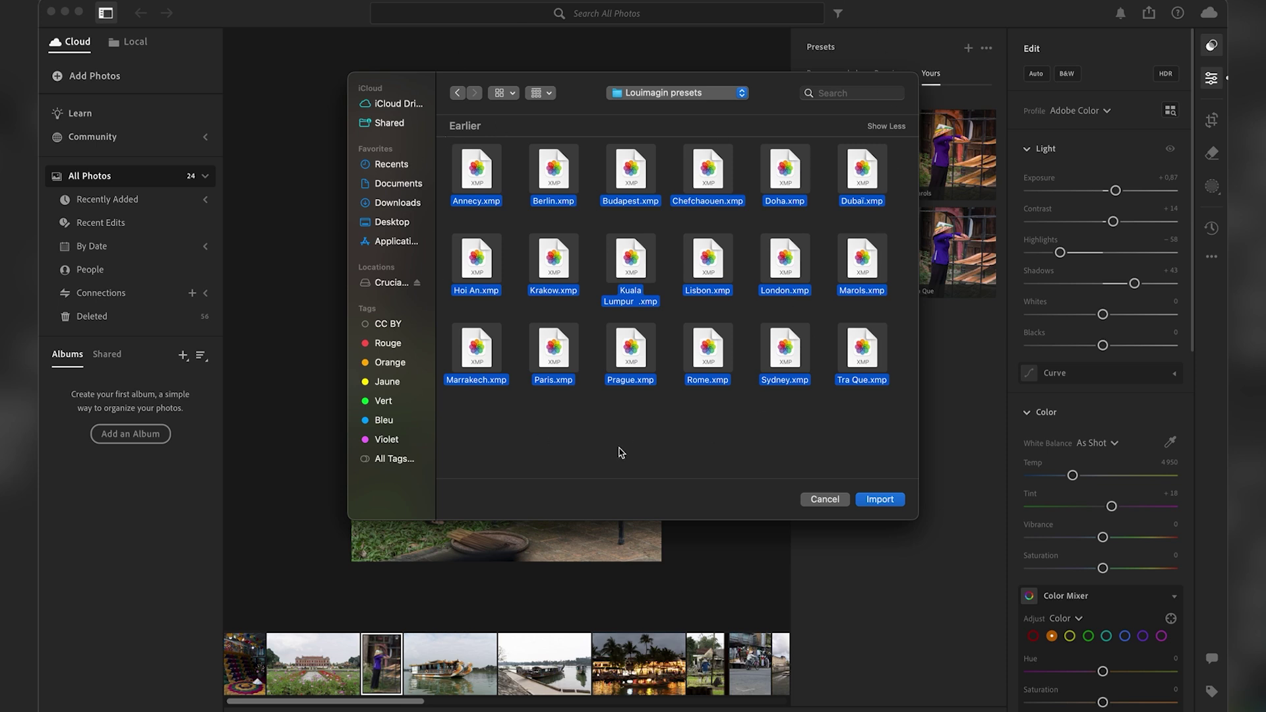
{"action": "left_click", "coordinate": [628, 424]}
{"action": "left_click", "coordinate": [645, 377]}
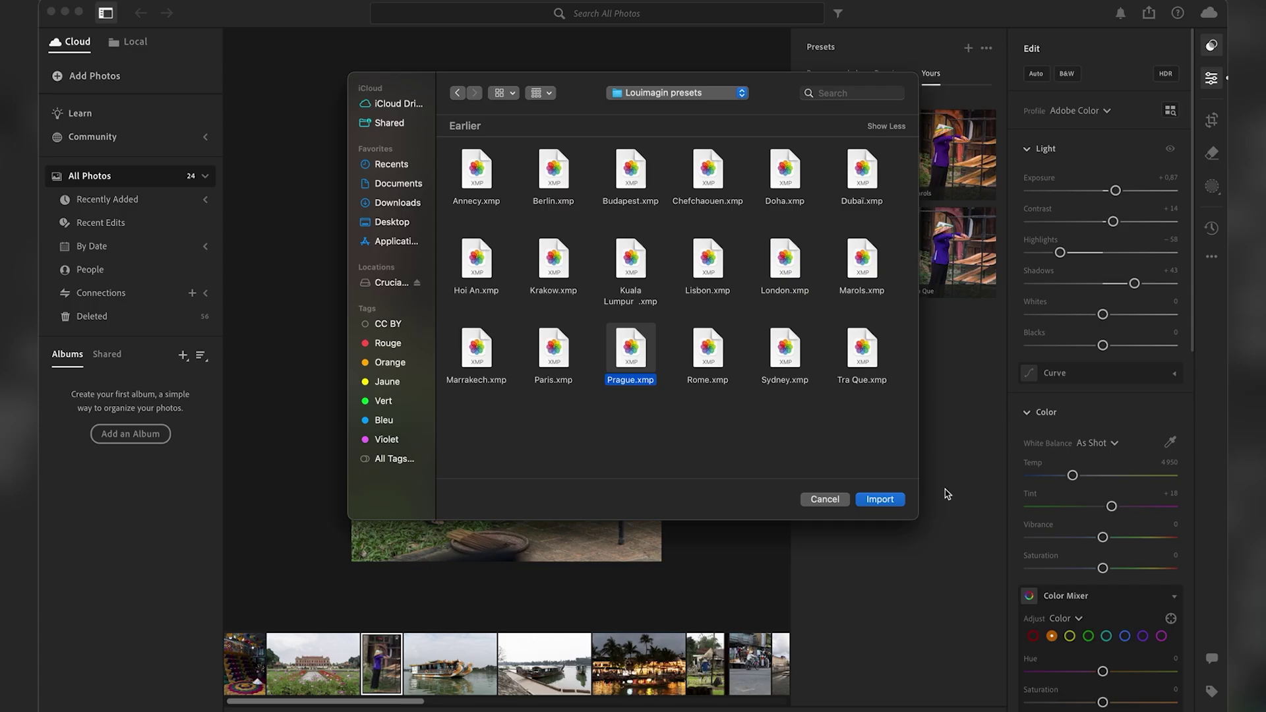
{"action": "left_click", "coordinate": [884, 500]}
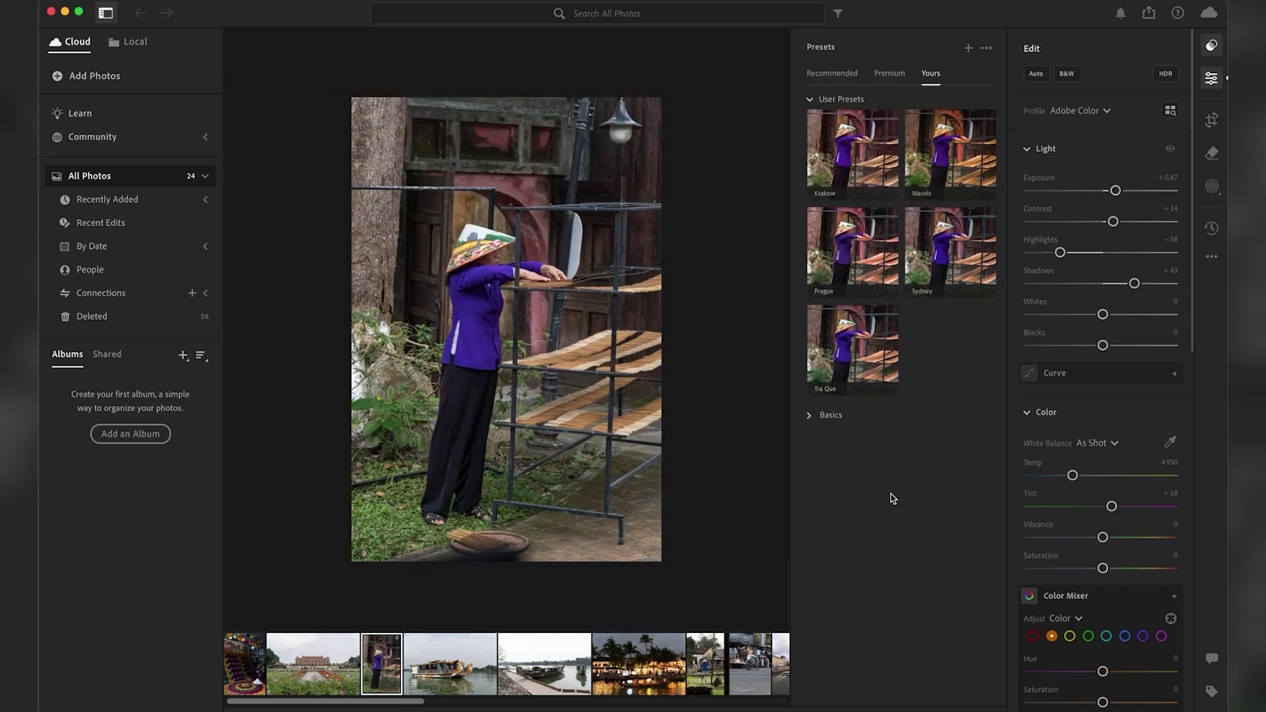
Step: Try the Krakow, Marols, Sydney, Prague and Tra Que presets on the photo
{"action": "left_click", "coordinate": [859, 176]}
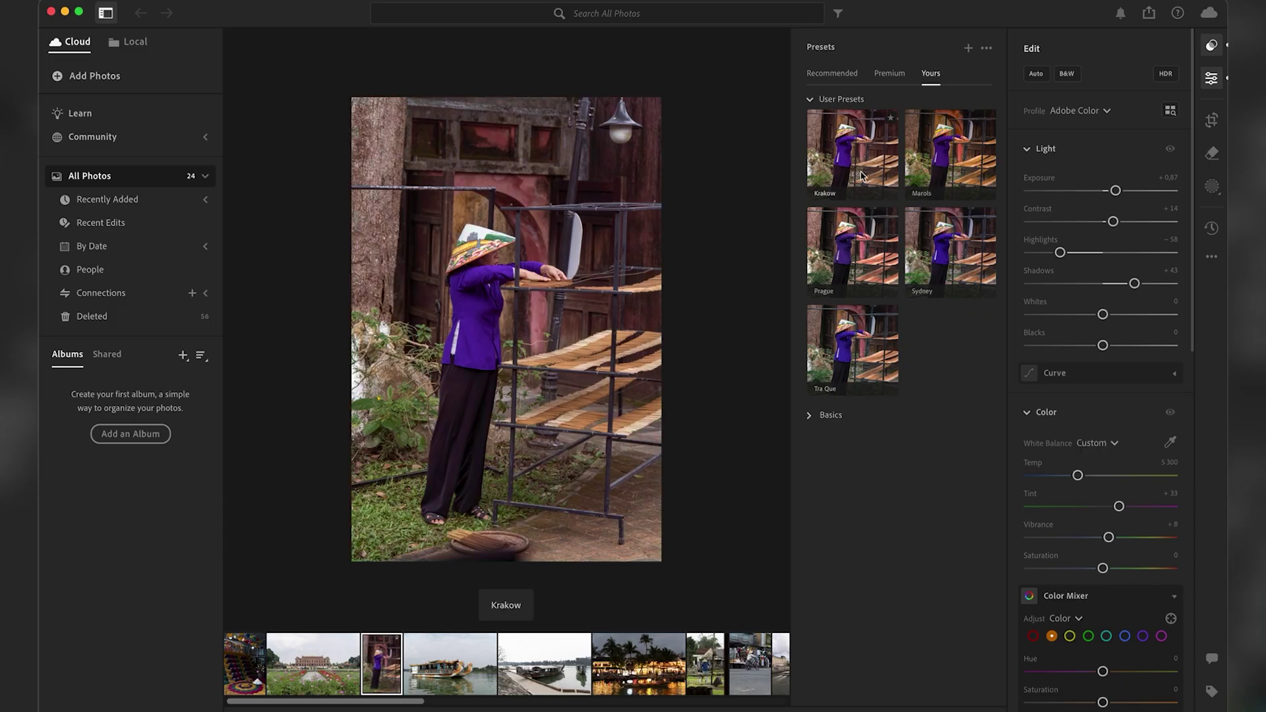
{"action": "left_click", "coordinate": [957, 166]}
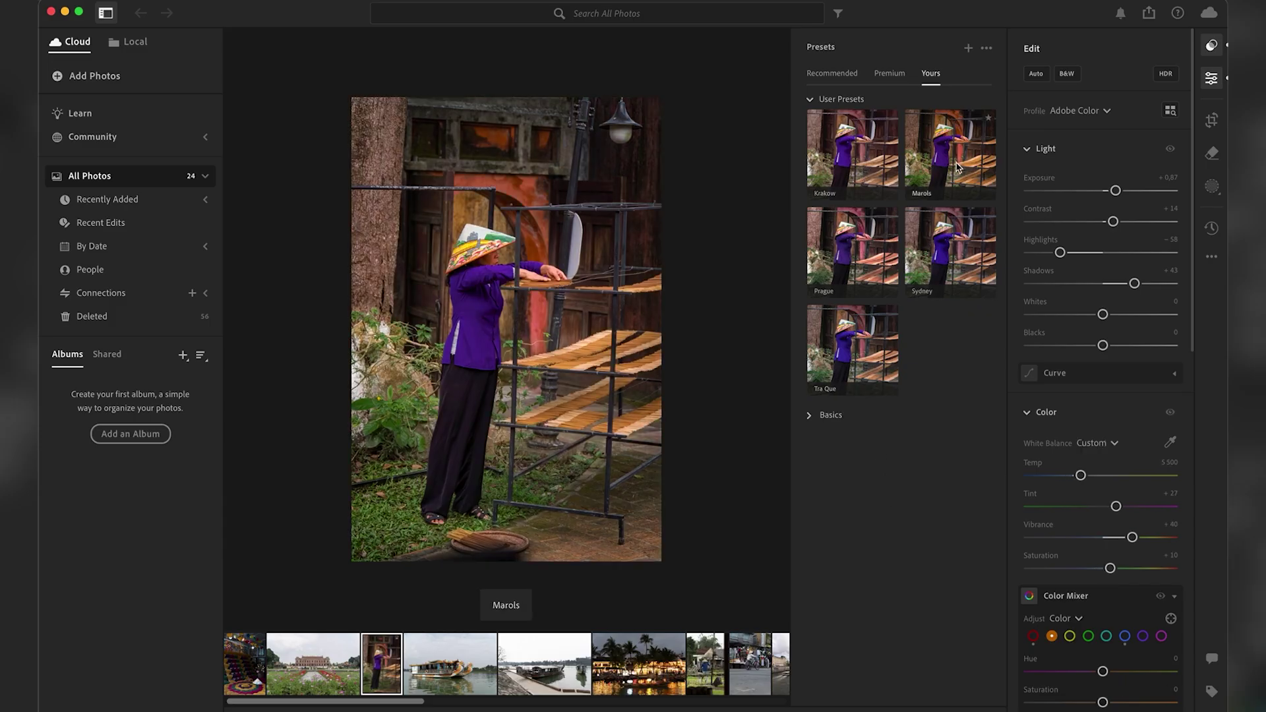
{"action": "left_click", "coordinate": [955, 262]}
{"action": "left_click", "coordinate": [848, 260]}
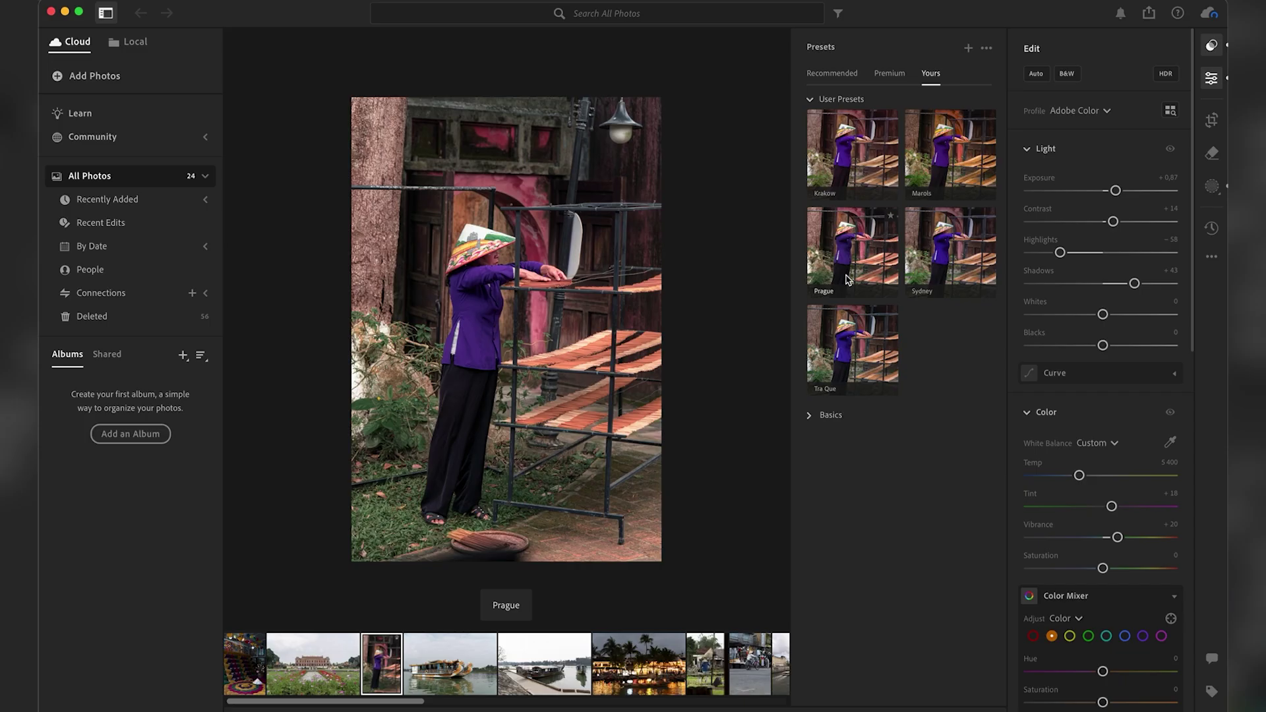
{"action": "left_click", "coordinate": [842, 353]}
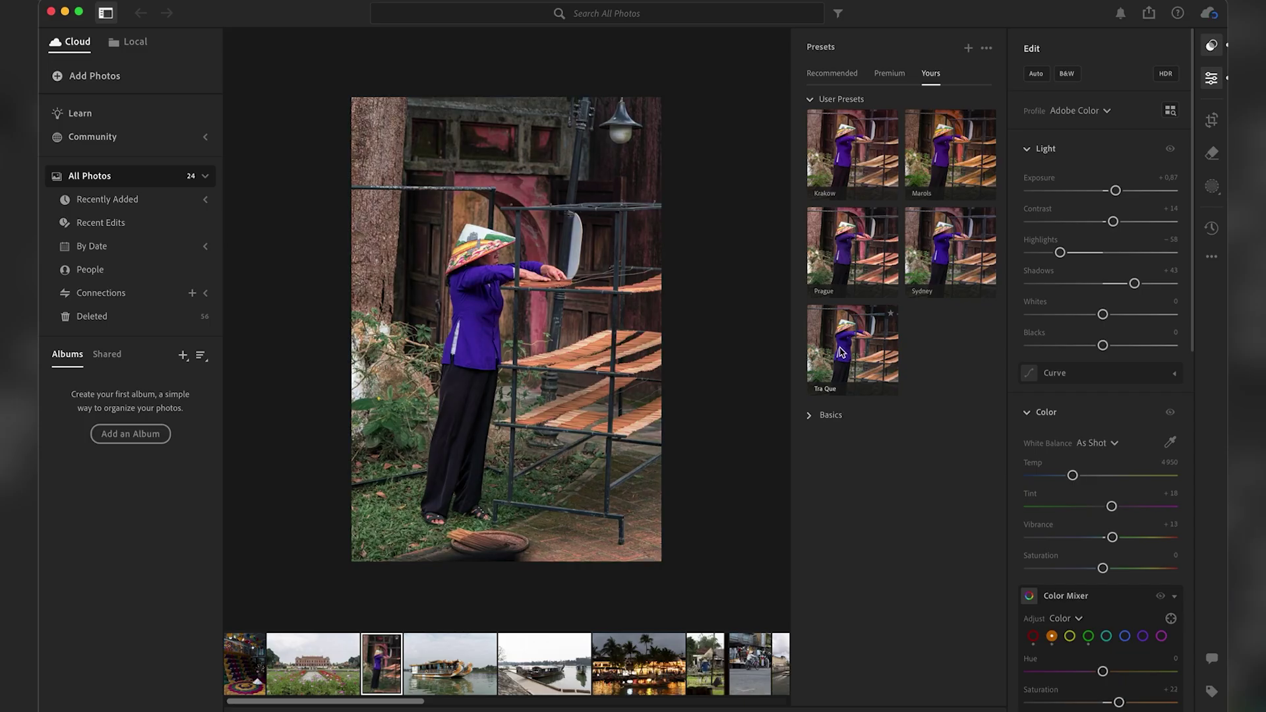
Step: Apply Prague, update the AI settings, and lower its Amount to 82
{"action": "left_click", "coordinate": [854, 264]}
{"action": "left_click", "coordinate": [854, 264]}
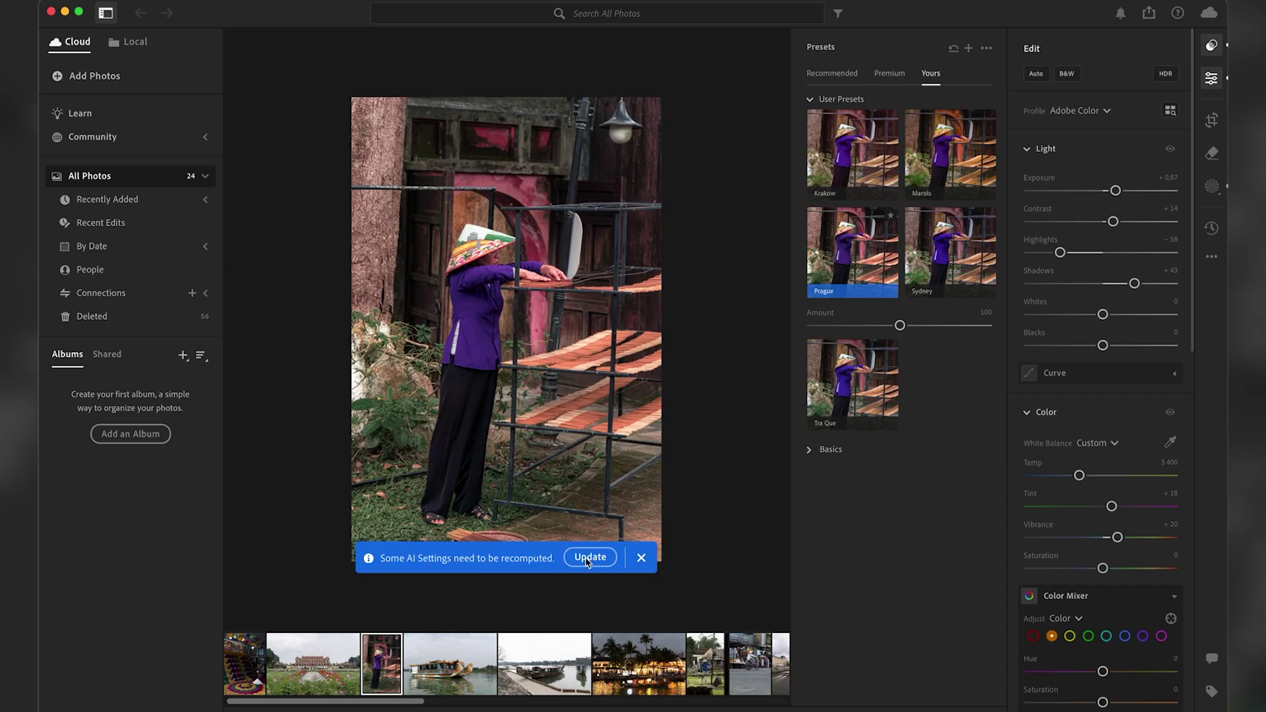
{"action": "left_click", "coordinate": [587, 560]}
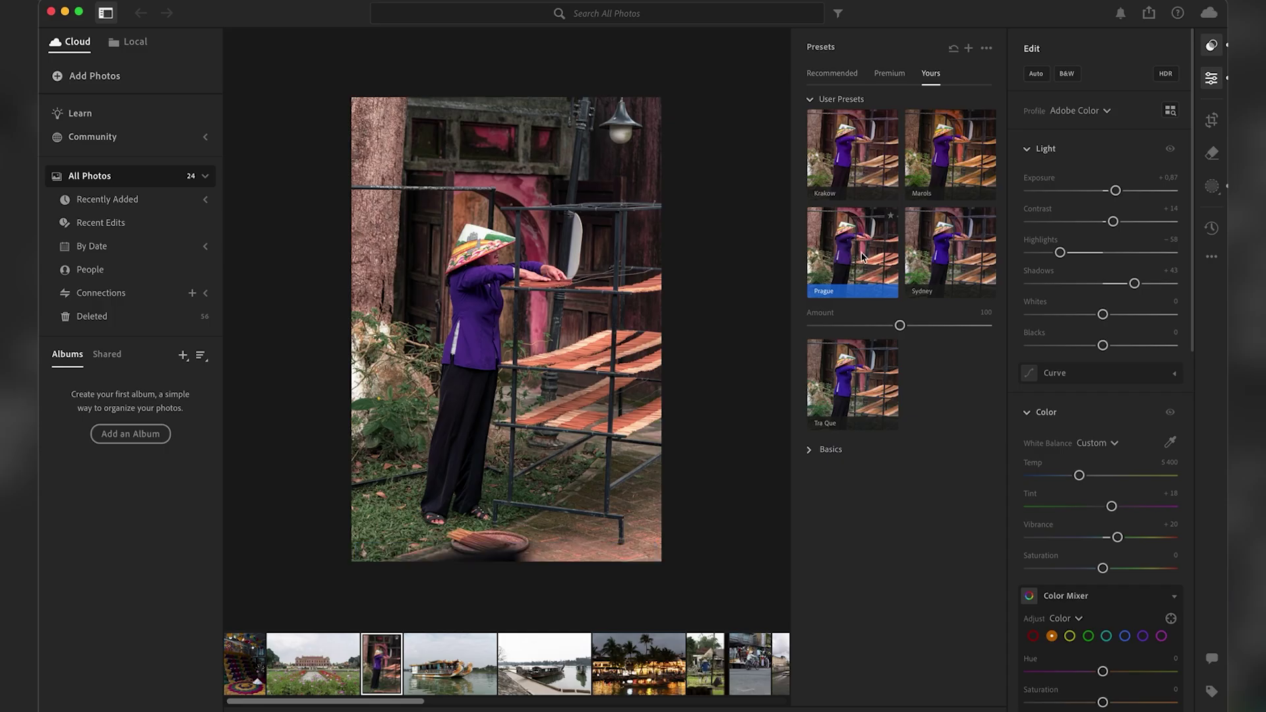
{"action": "mouse_move", "coordinate": [900, 327]}
{"action": "left_mouse_down"}
{"action": "mouse_move", "coordinate": [913, 328]}
{"action": "mouse_move", "coordinate": [871, 326]}
{"action": "mouse_move", "coordinate": [921, 326]}
{"action": "mouse_move", "coordinate": [868, 326]}
{"action": "mouse_move", "coordinate": [930, 326]}
{"action": "mouse_move", "coordinate": [845, 327]}
{"action": "mouse_move", "coordinate": [884, 326]}
{"action": "left_mouse_up"}
{"action": "mouse_move", "coordinate": [806, 704]}
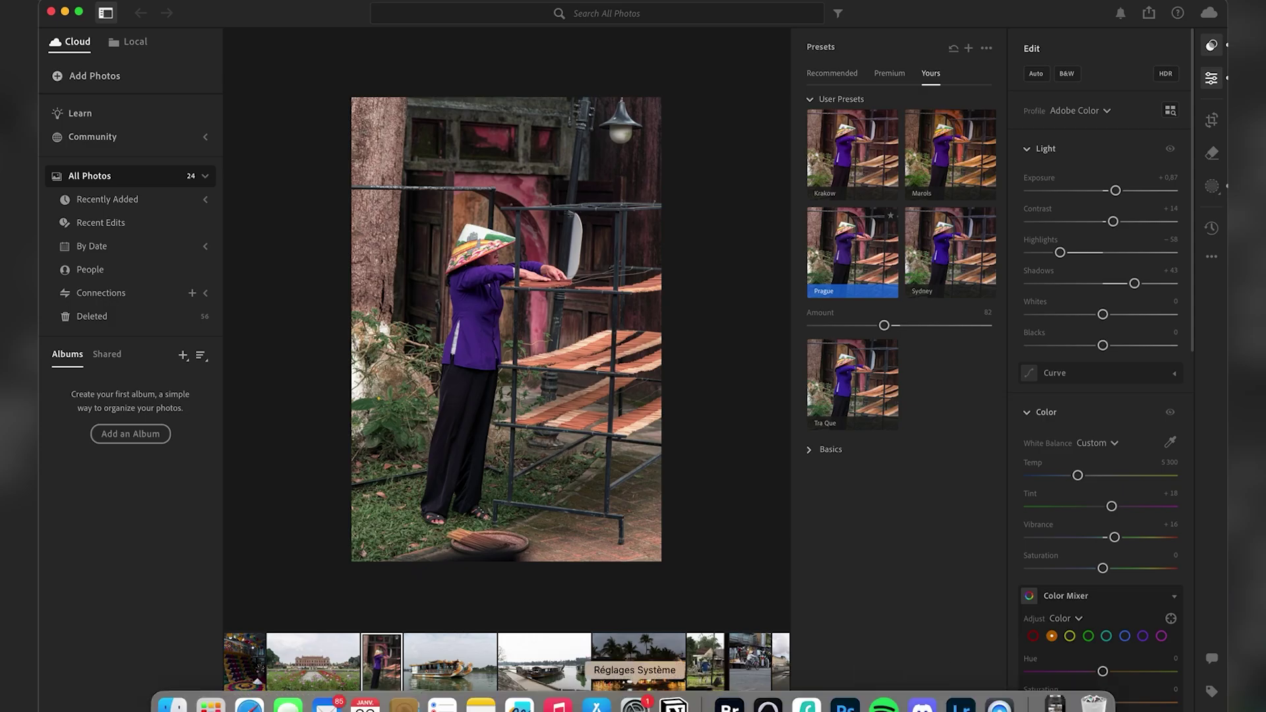
Step: Quick Look _DSC0156.ARW in Finder and open it in Lightroom Classic
{"action": "left_click", "coordinate": [172, 704]}
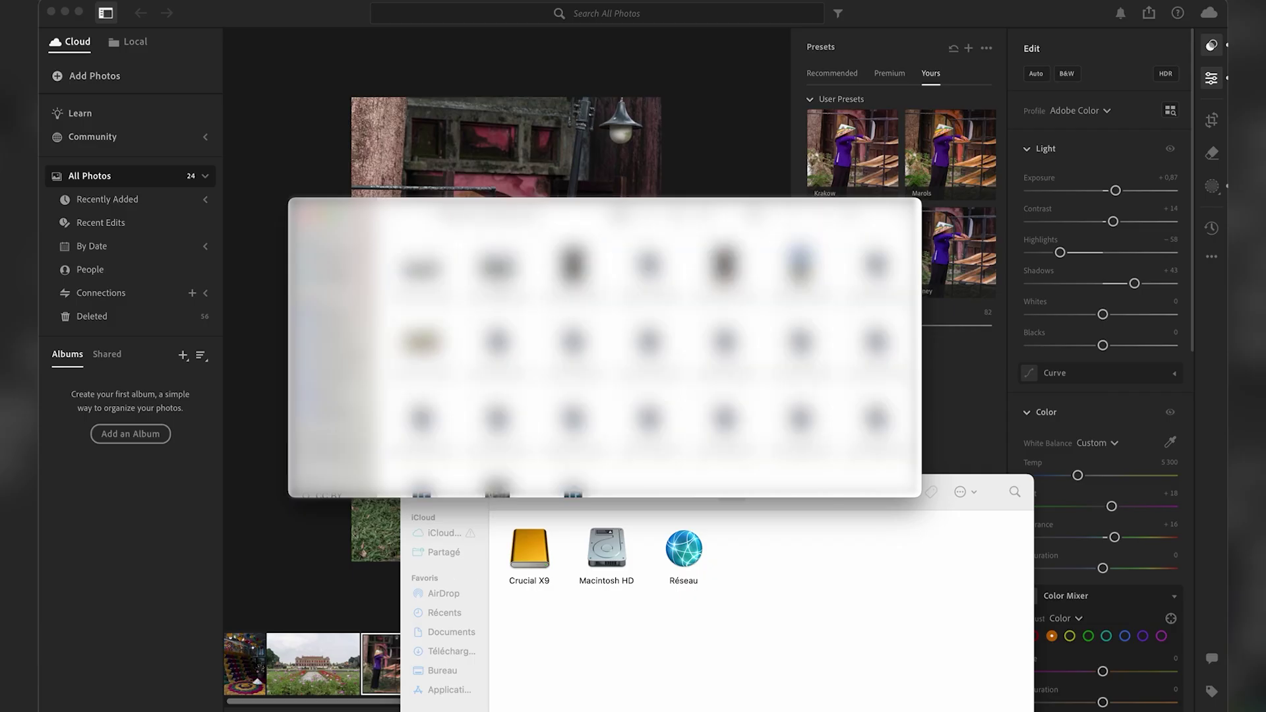
{"action": "key", "text": "space"}
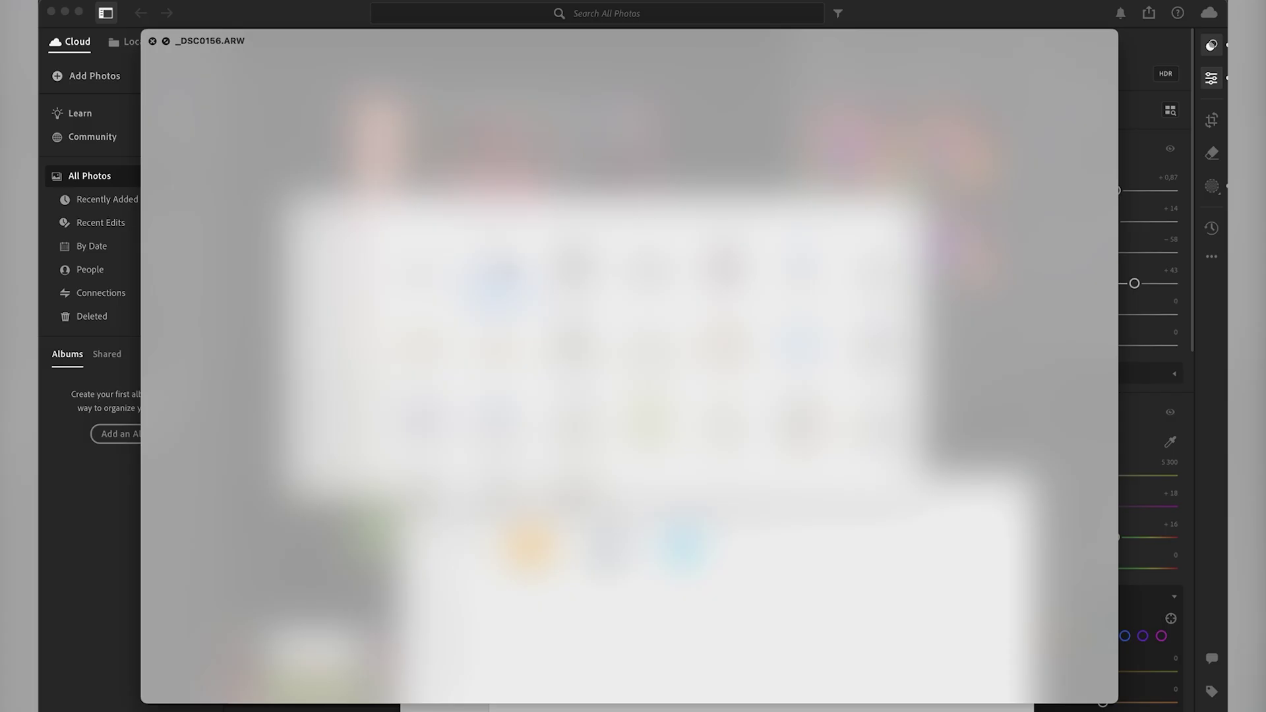
{"action": "key", "text": "space"}
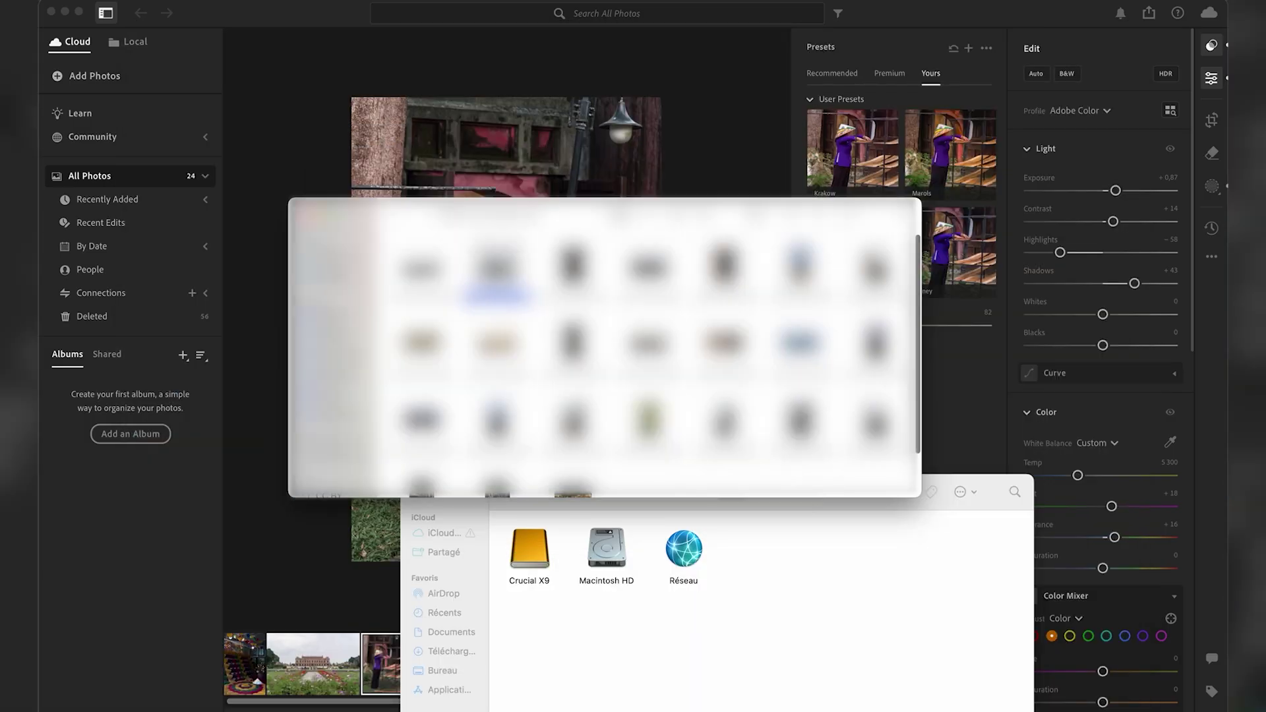
{"action": "right_click", "coordinate": [512, 256]}
{"action": "mouse_move", "coordinate": [594, 287]}
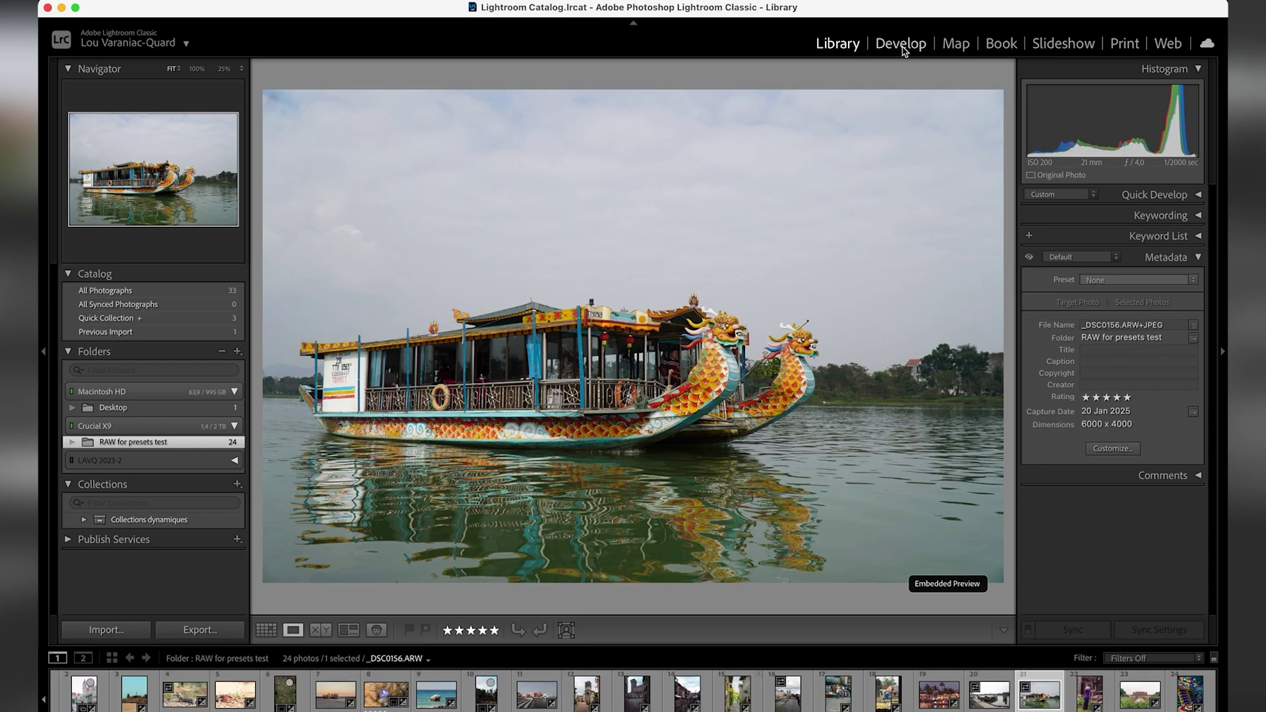
Step: In Develop, set Exposure +0.15, Contrast +15, Highlights −56, Shadows +55 and Blacks −26
{"action": "left_click", "coordinate": [902, 46]}
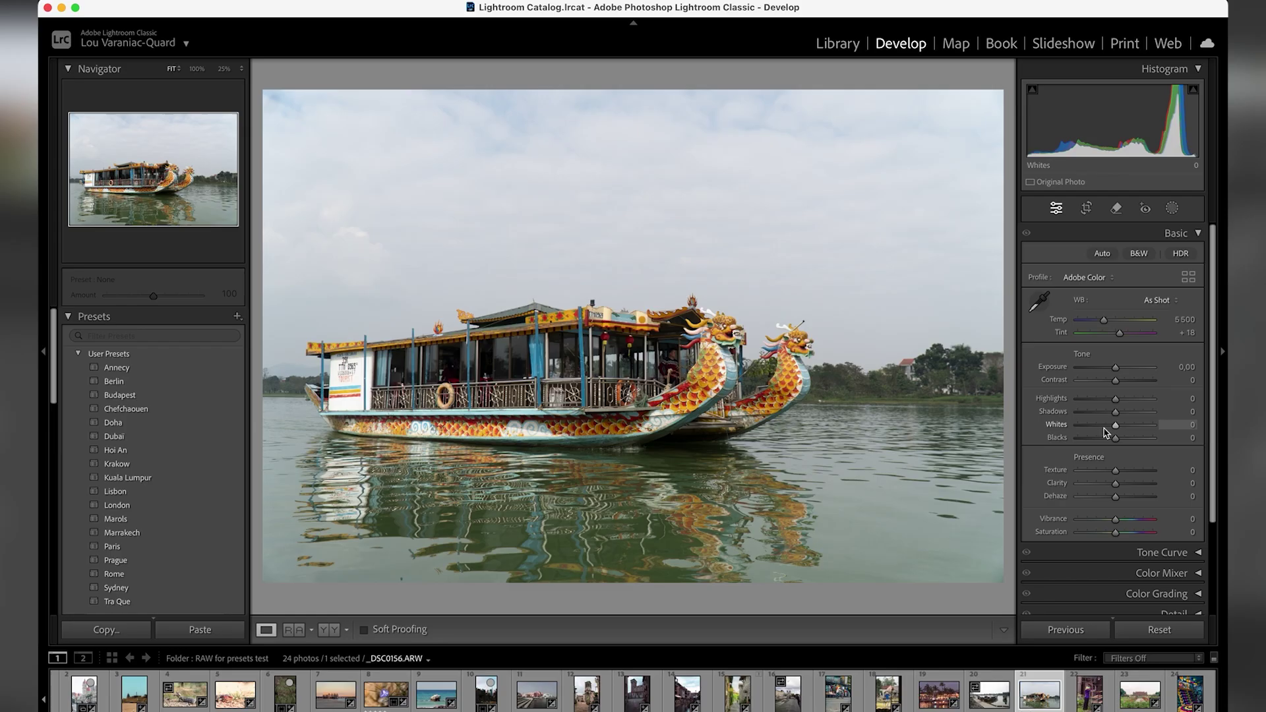
{"action": "left_click_drag", "start_coordinate": [1116, 411], "coordinate": [1136, 409]}
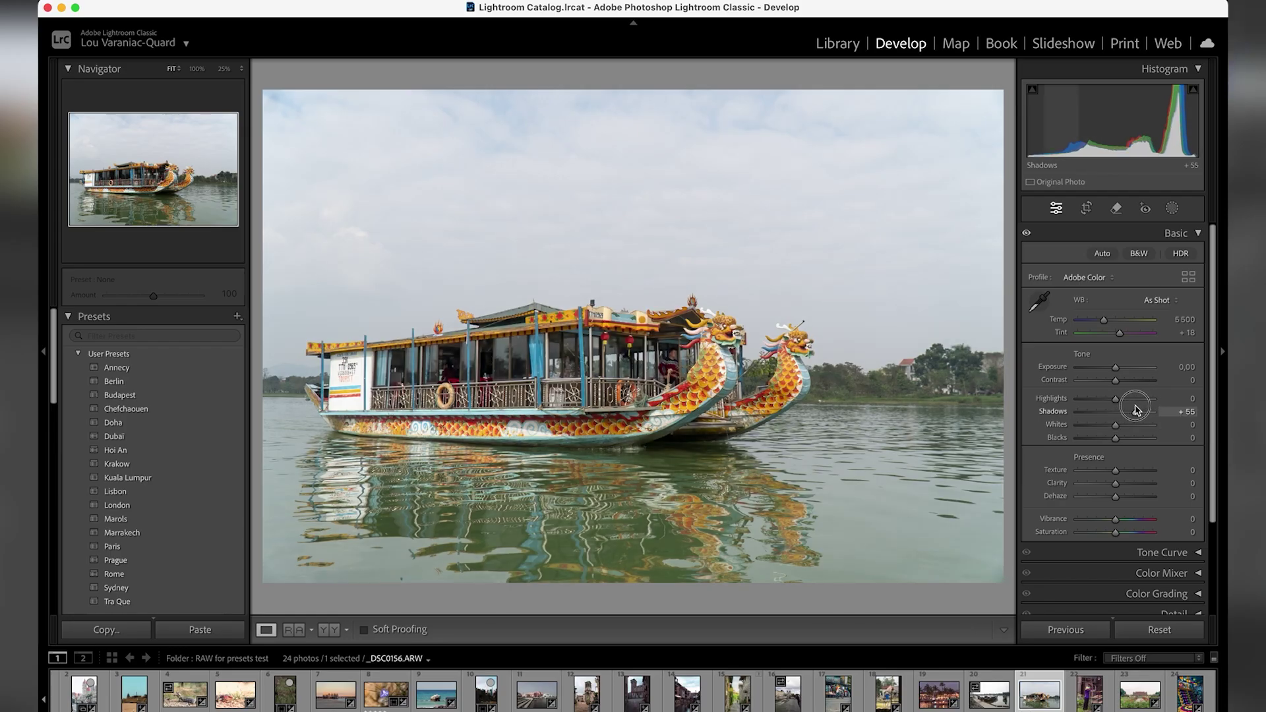
{"action": "left_click_drag", "start_coordinate": [1116, 367], "coordinate": [1106, 438]}
{"action": "left_click", "coordinate": [1112, 369]}
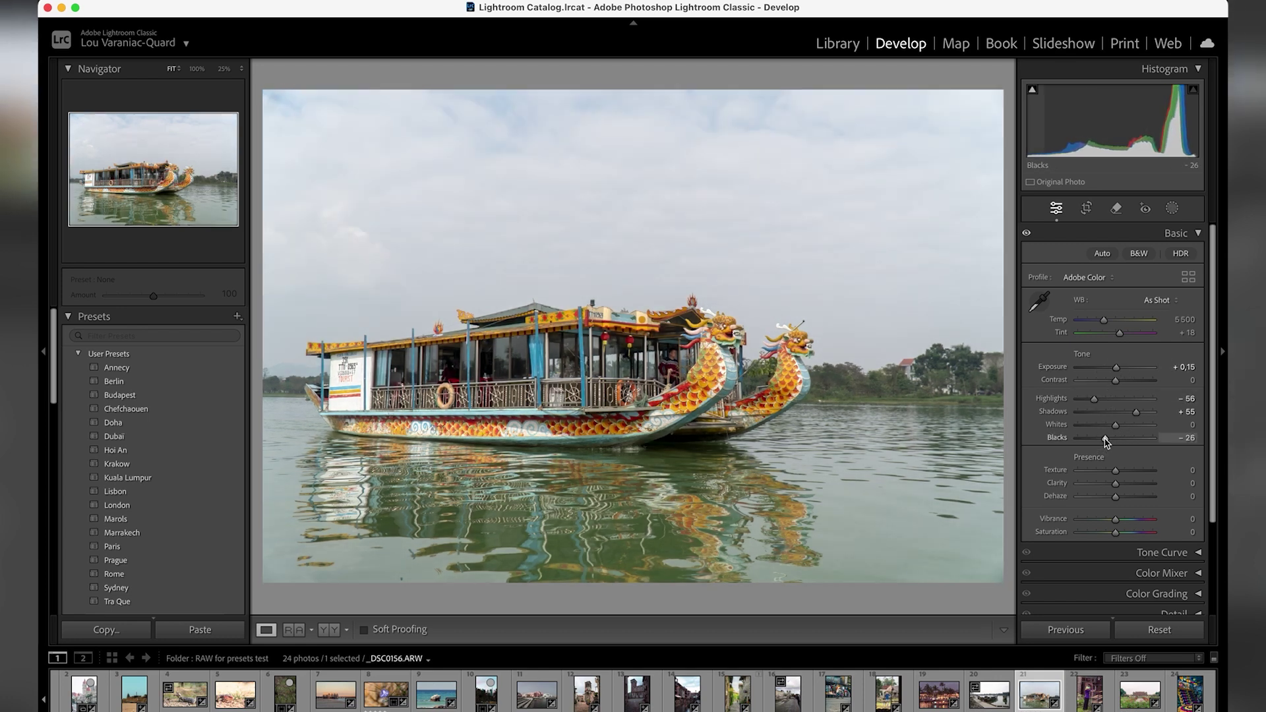
{"action": "left_click_drag", "start_coordinate": [1115, 380], "coordinate": [1124, 384]}
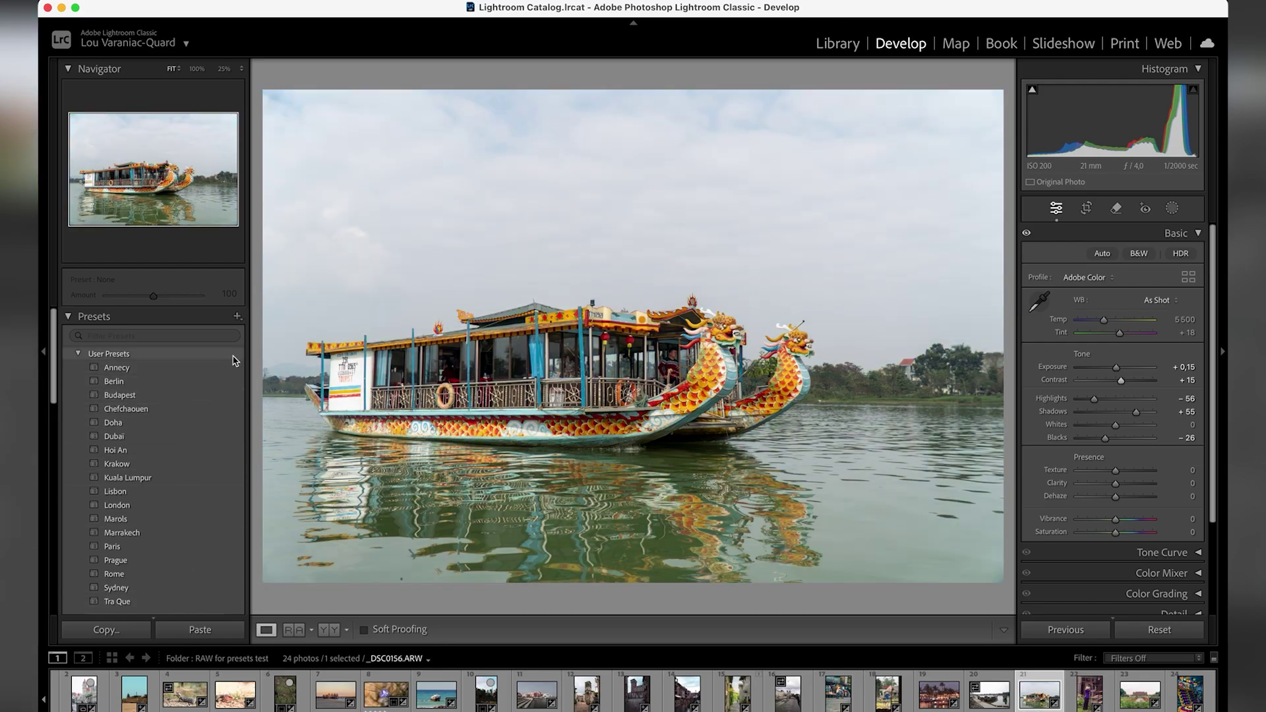
{"action": "right_click", "coordinate": [159, 369]}
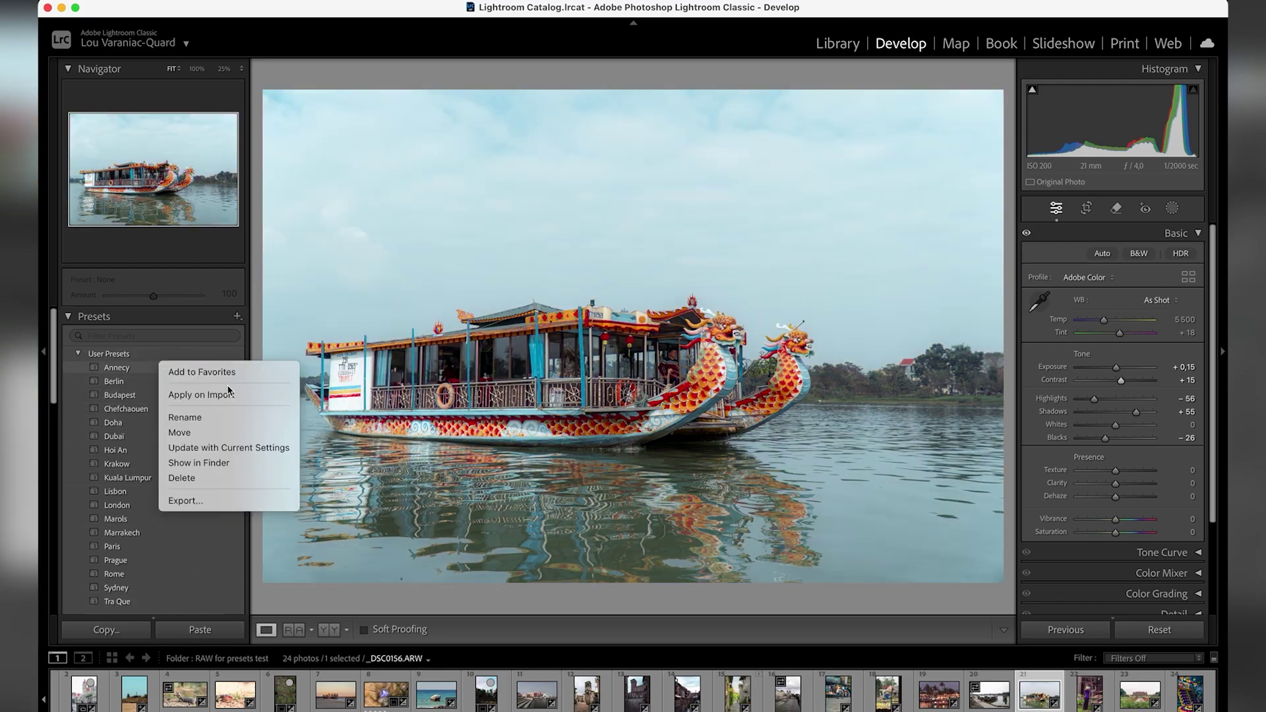
Step: Delete the Annecy preset, then import Annecy.xmp from the Louimagin presets folder
{"action": "left_click", "coordinate": [204, 477]}
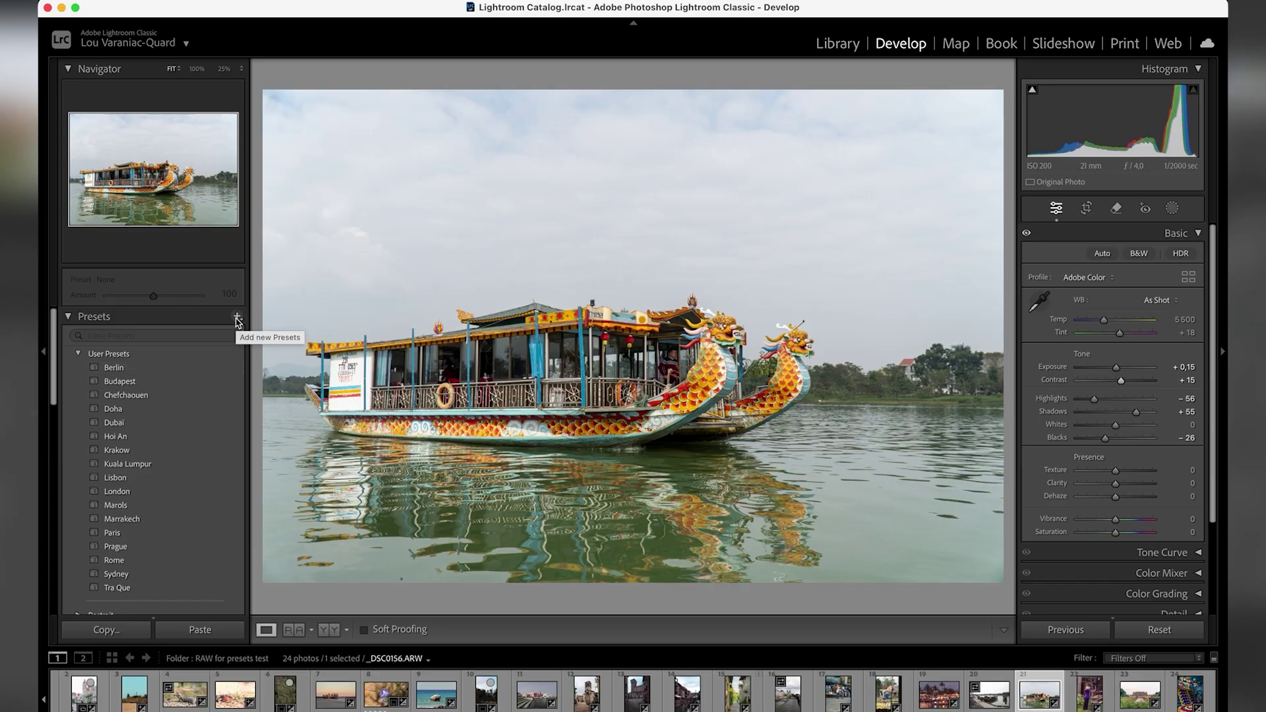
{"action": "left_click", "coordinate": [237, 319]}
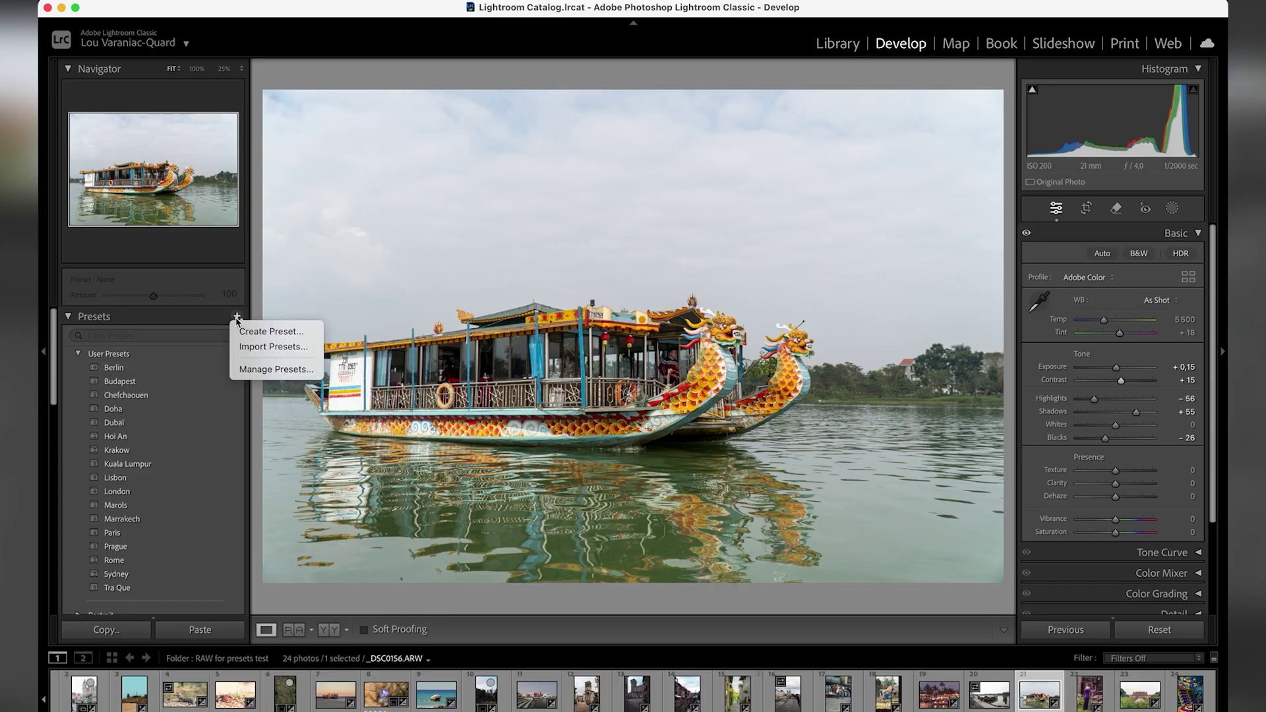
{"action": "left_click", "coordinate": [271, 346]}
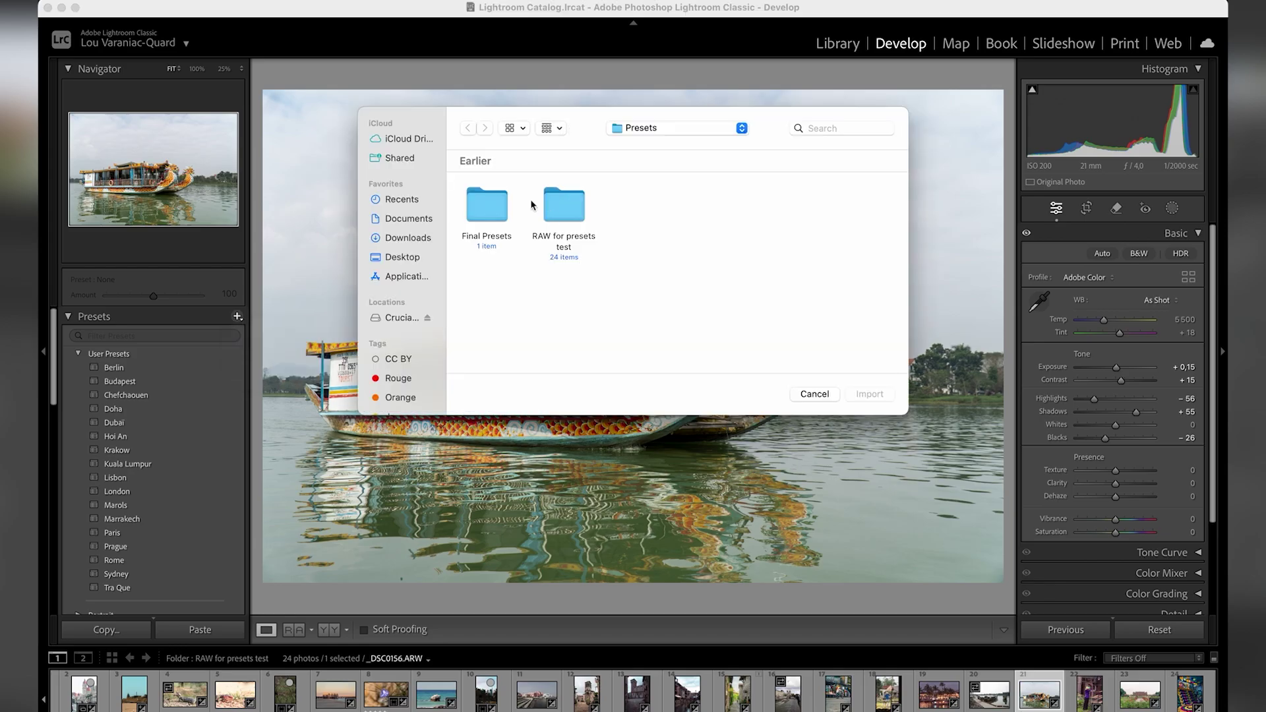
{"action": "double_click", "coordinate": [487, 204]}
{"action": "double_click", "coordinate": [487, 204]}
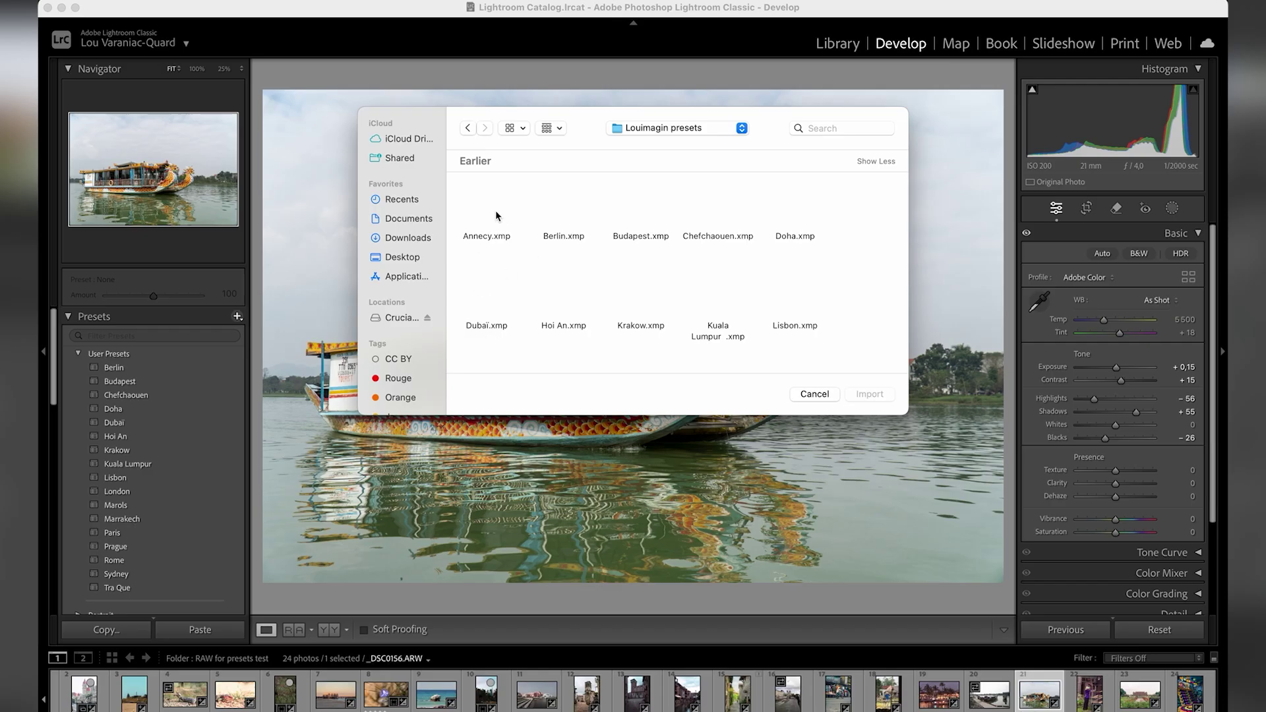
{"action": "left_click", "coordinate": [500, 239]}
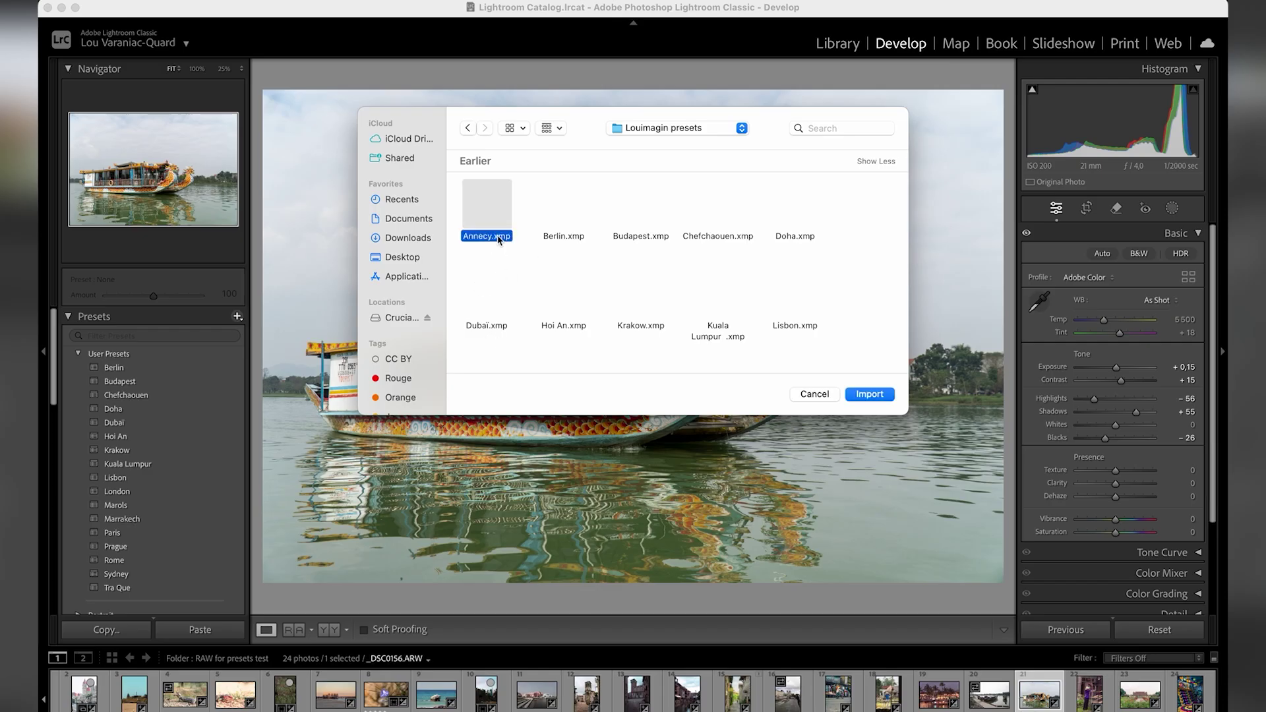
{"action": "left_click", "coordinate": [883, 394]}
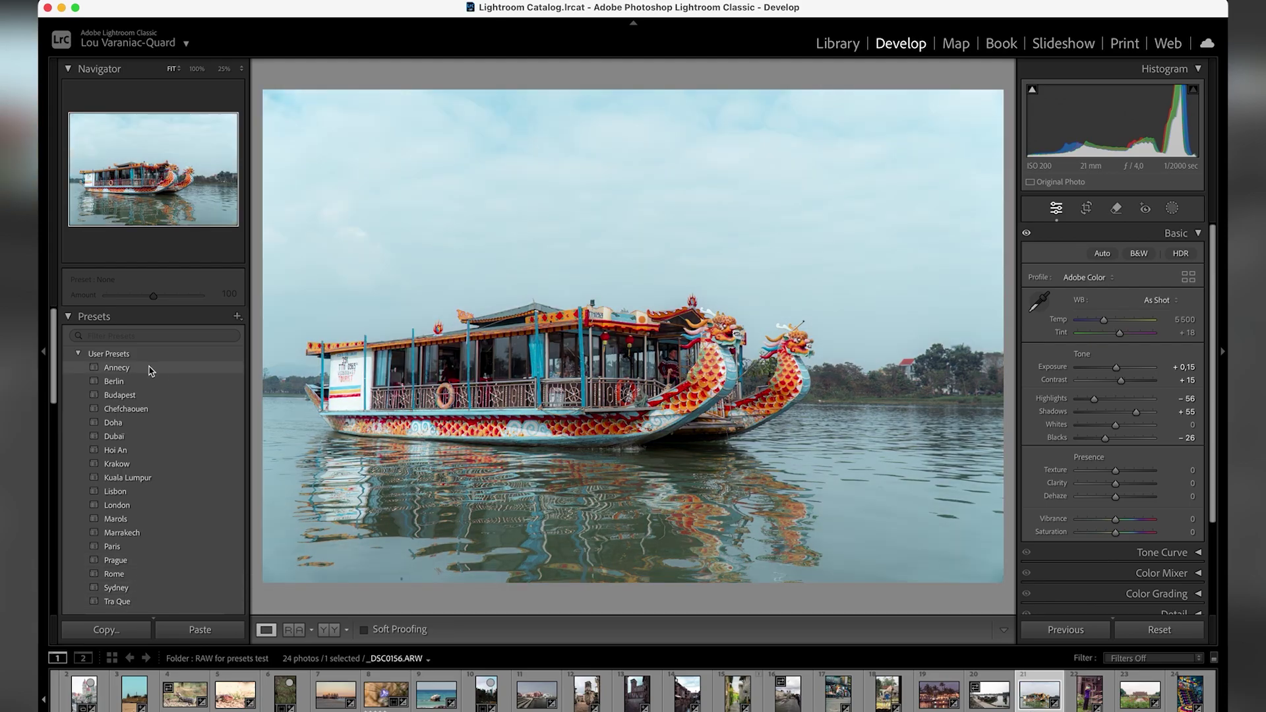
Step: Apply the Annecy user preset to the dragon boat photo
{"action": "left_click", "coordinate": [148, 369]}
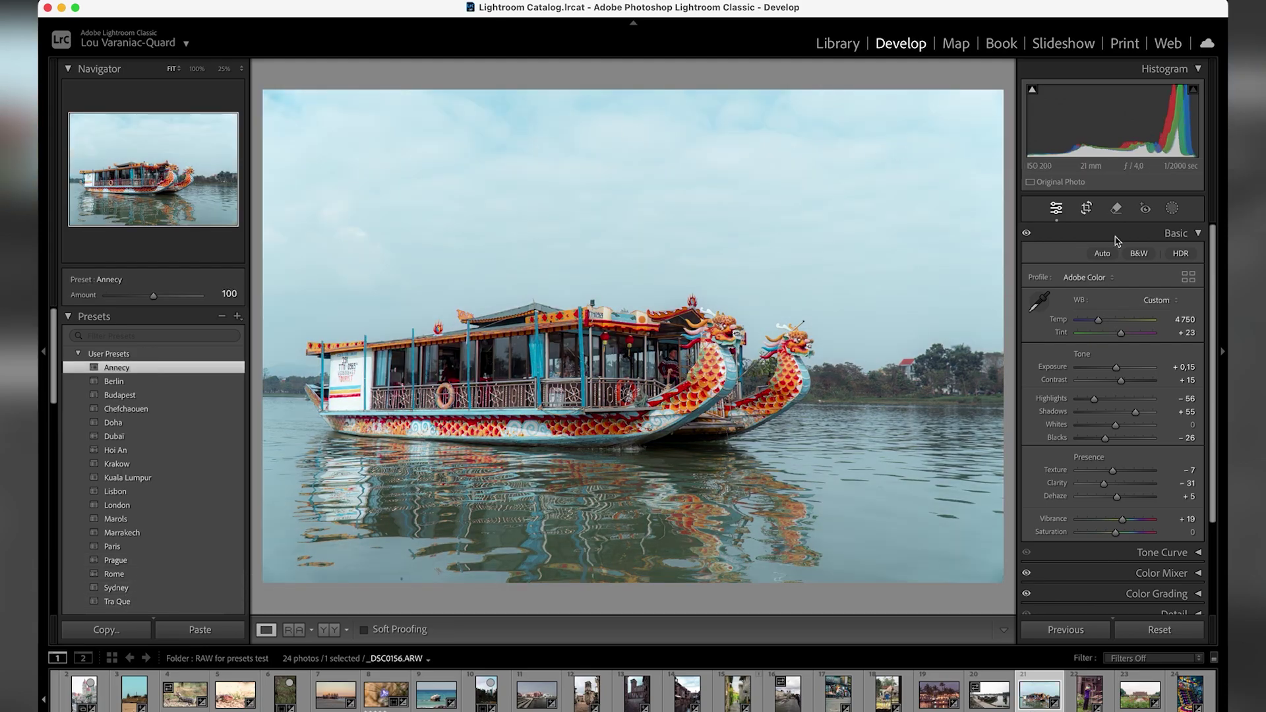
{"action": "scroll", "coordinate": [1085, 432], "scroll_direction": "down", "scroll_amount": 4}
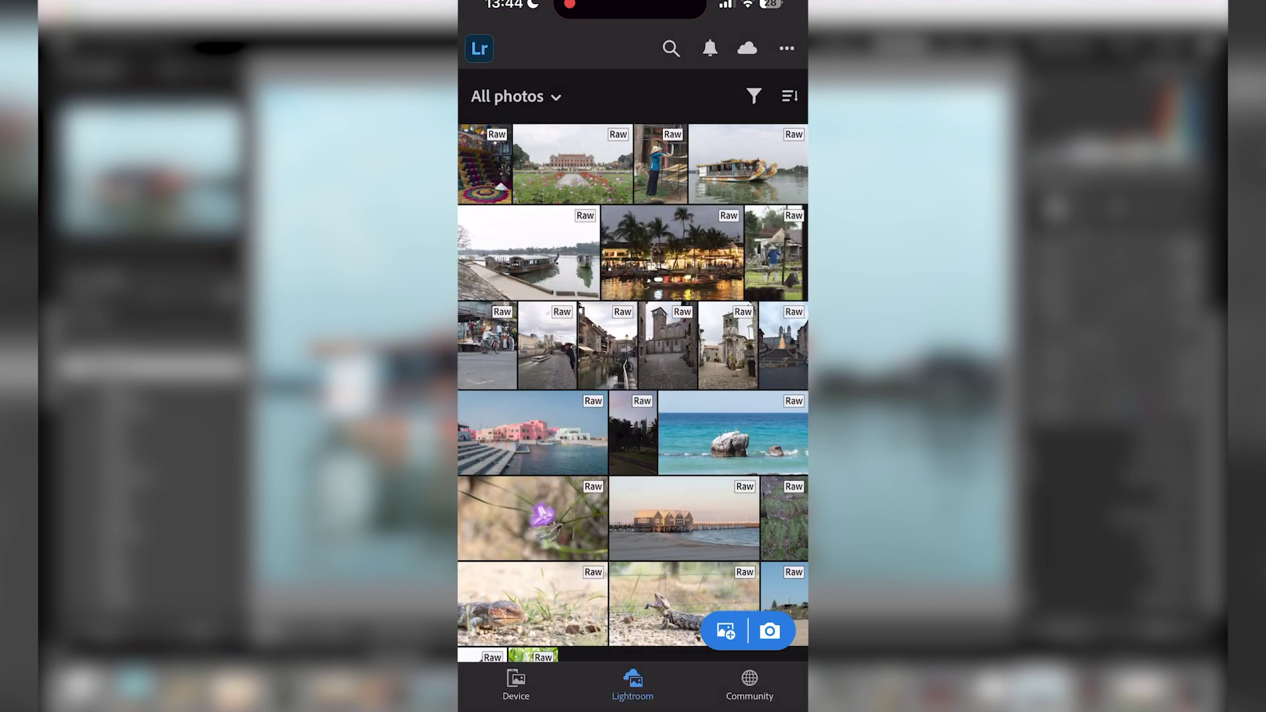
Step: Open the canal photo and set Highlights −54 and Whites −49, with Shadows at +39
{"action": "left_click", "coordinate": [608, 347]}
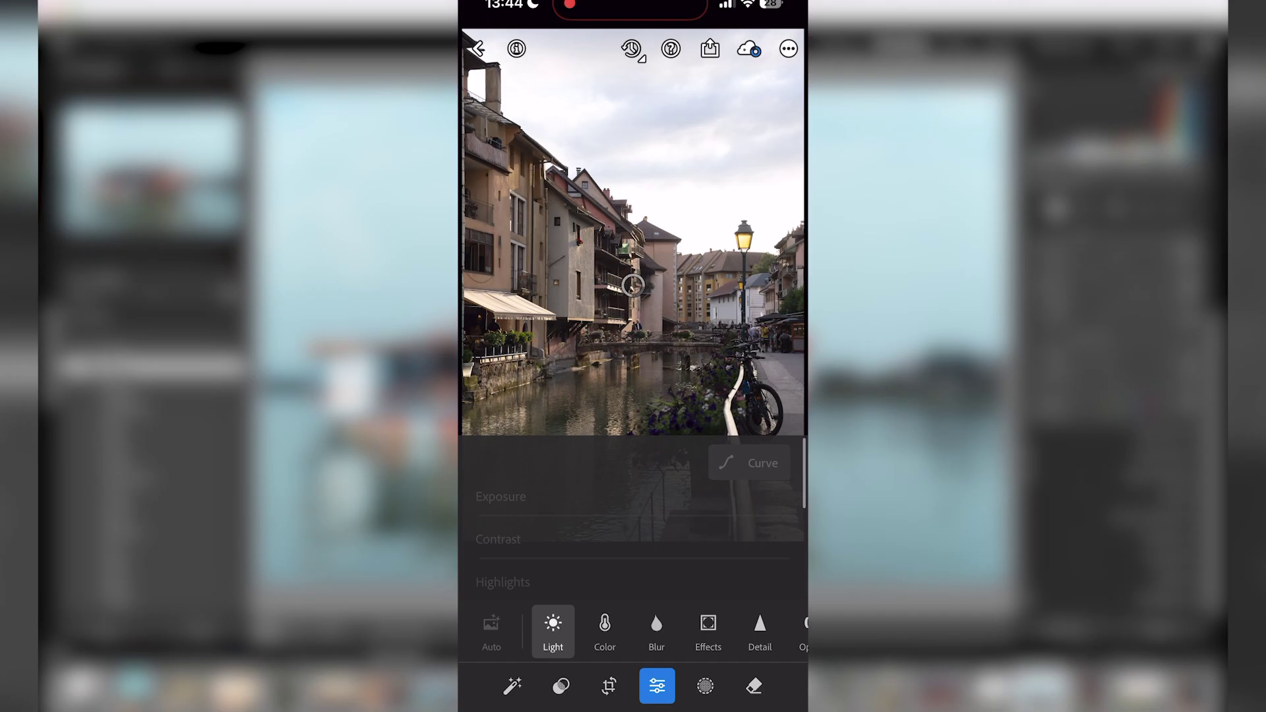
{"action": "scroll", "coordinate": [633, 528], "scroll_direction": "down", "scroll_amount": 1}
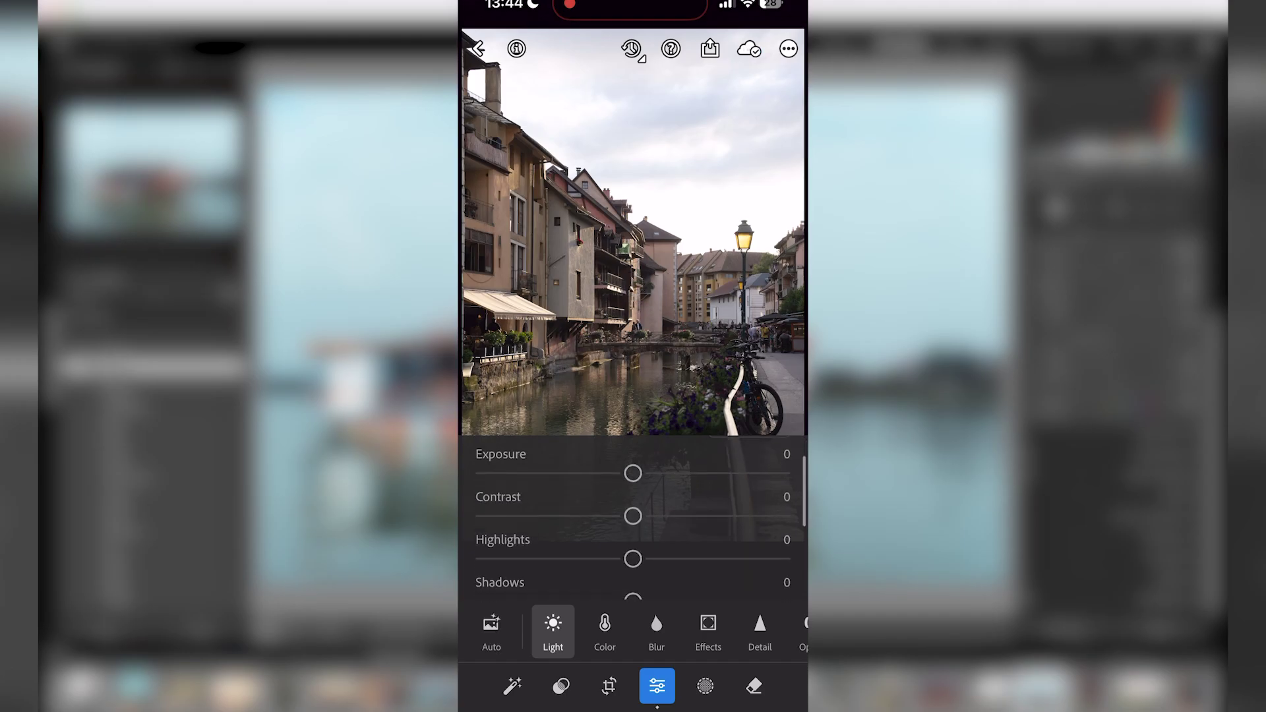
{"action": "left_click_drag", "start_coordinate": [633, 557], "coordinate": [580, 559]}
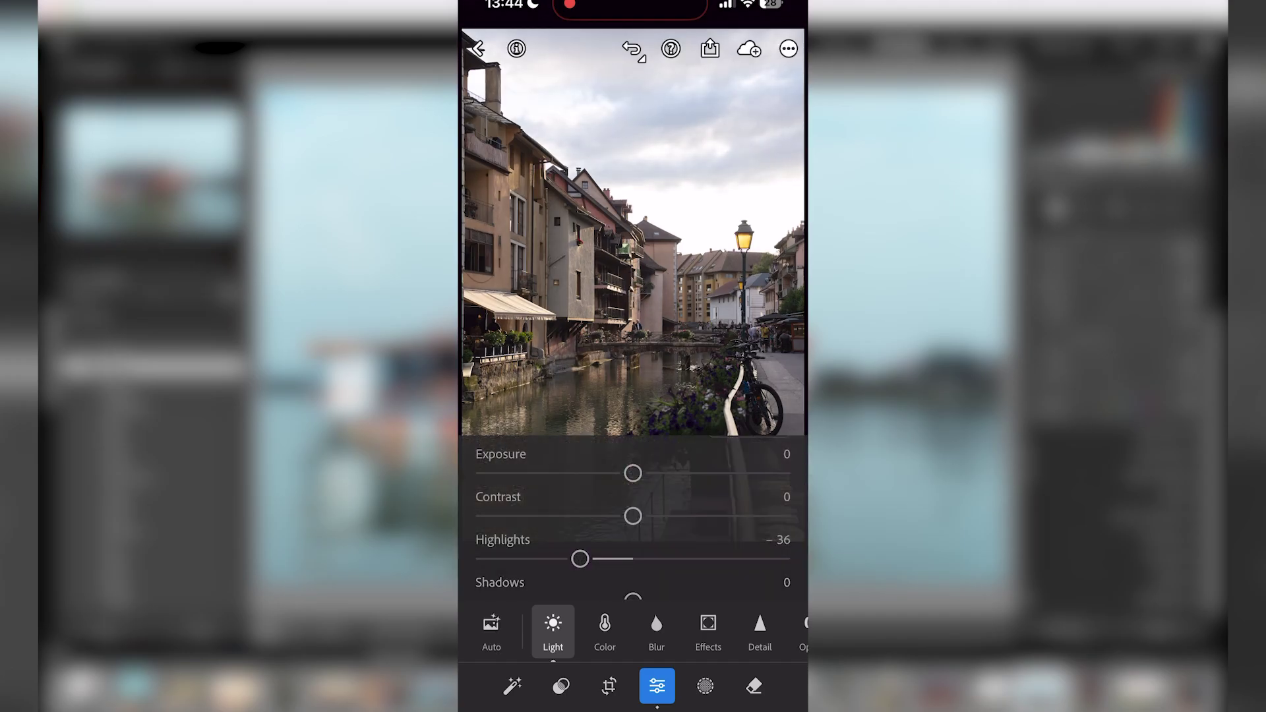
{"action": "left_click_drag", "start_coordinate": [633, 473], "coordinate": [638, 473]}
{"action": "left_click_drag", "start_coordinate": [633, 516], "coordinate": [691, 544]}
{"action": "scroll", "coordinate": [633, 528], "scroll_direction": "down", "scroll_amount": 1}
{"action": "scroll", "coordinate": [634, 515], "scroll_direction": "down", "scroll_amount": 1}
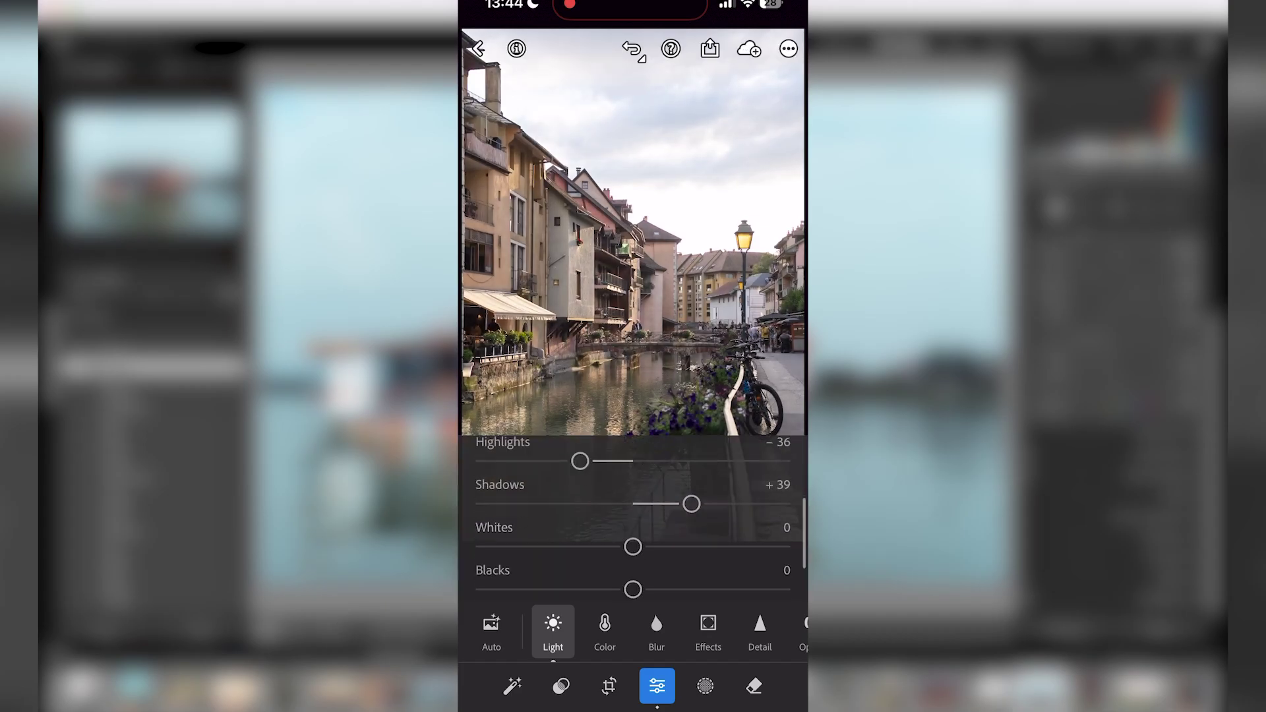
{"action": "scroll", "coordinate": [633, 514], "scroll_direction": "up", "scroll_amount": 2}
{"action": "left_click_drag", "start_coordinate": [580, 518], "coordinate": [553, 520]}
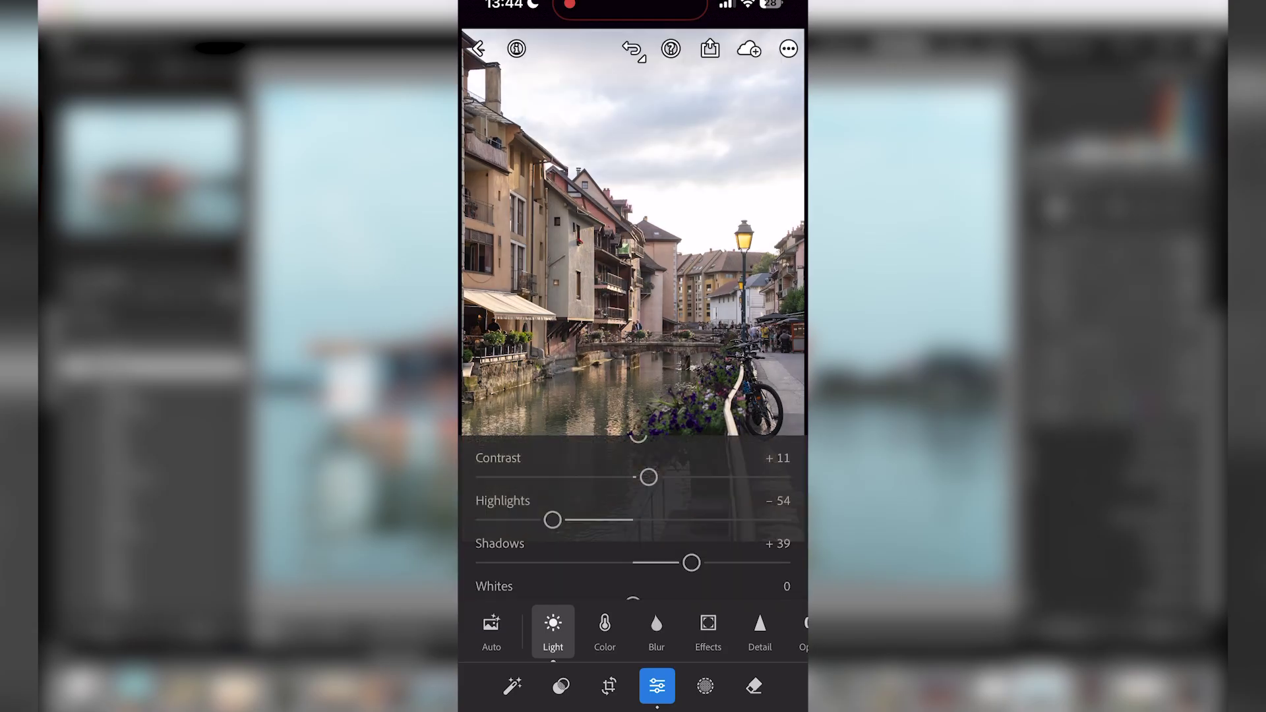
{"action": "scroll", "coordinate": [633, 518], "scroll_direction": "down", "scroll_amount": 1}
{"action": "left_click_drag", "start_coordinate": [633, 543], "coordinate": [560, 545]}
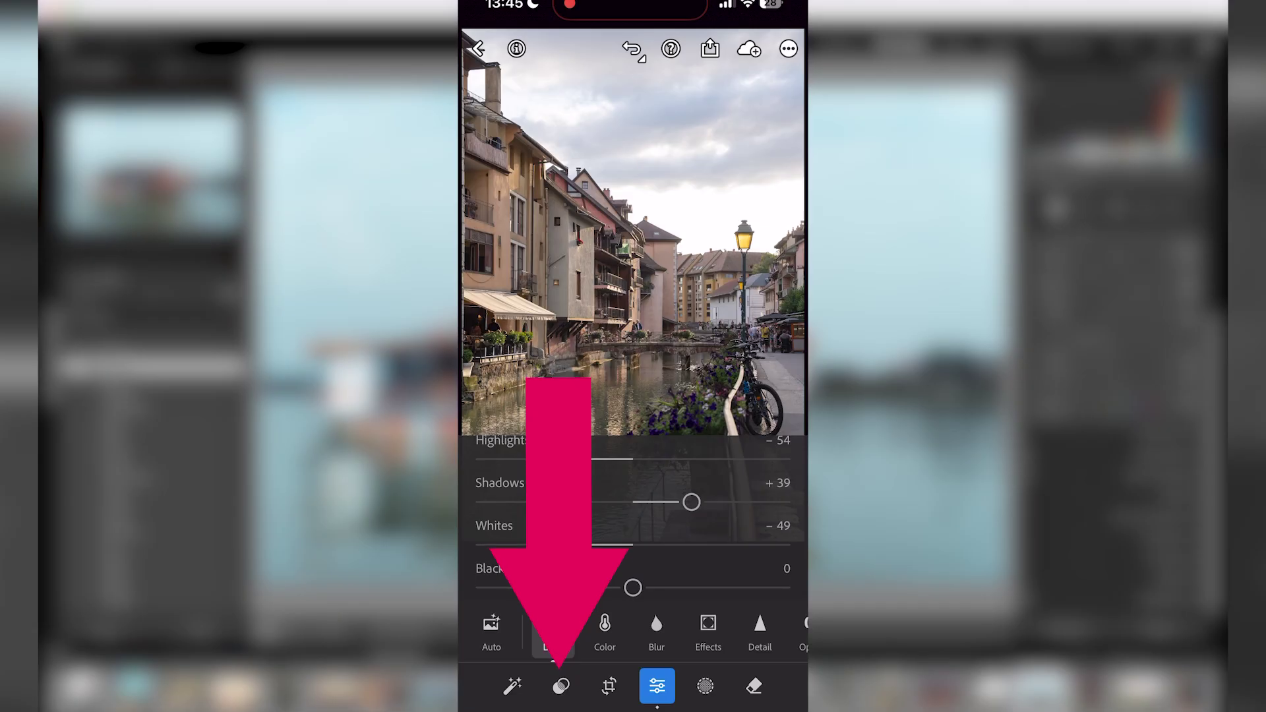
Step: Open the canal photo's presets and scroll through the User Presets
{"action": "left_click", "coordinate": [561, 686]}
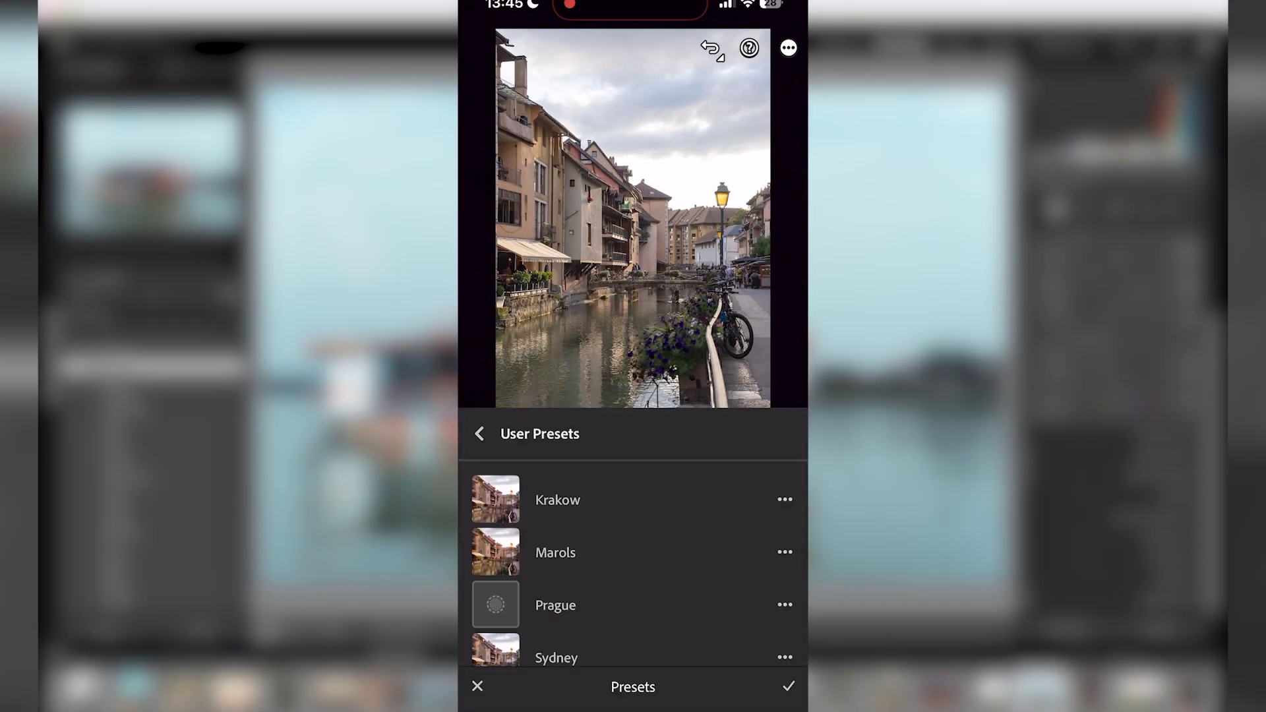
{"action": "scroll", "coordinate": [633, 567], "scroll_direction": "down", "scroll_amount": 3}
{"action": "scroll", "coordinate": [633, 567], "scroll_direction": "up", "scroll_amount": 3}
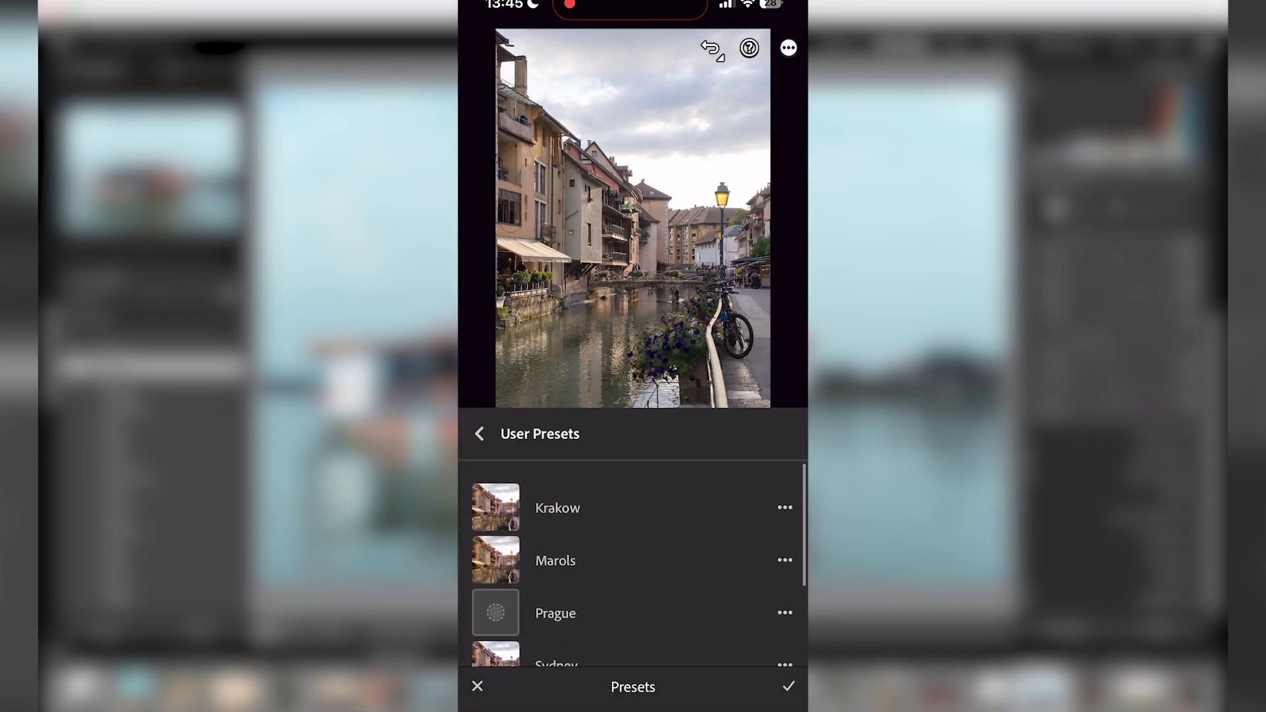
{"action": "scroll", "coordinate": [633, 561], "scroll_direction": "down", "scroll_amount": 2}
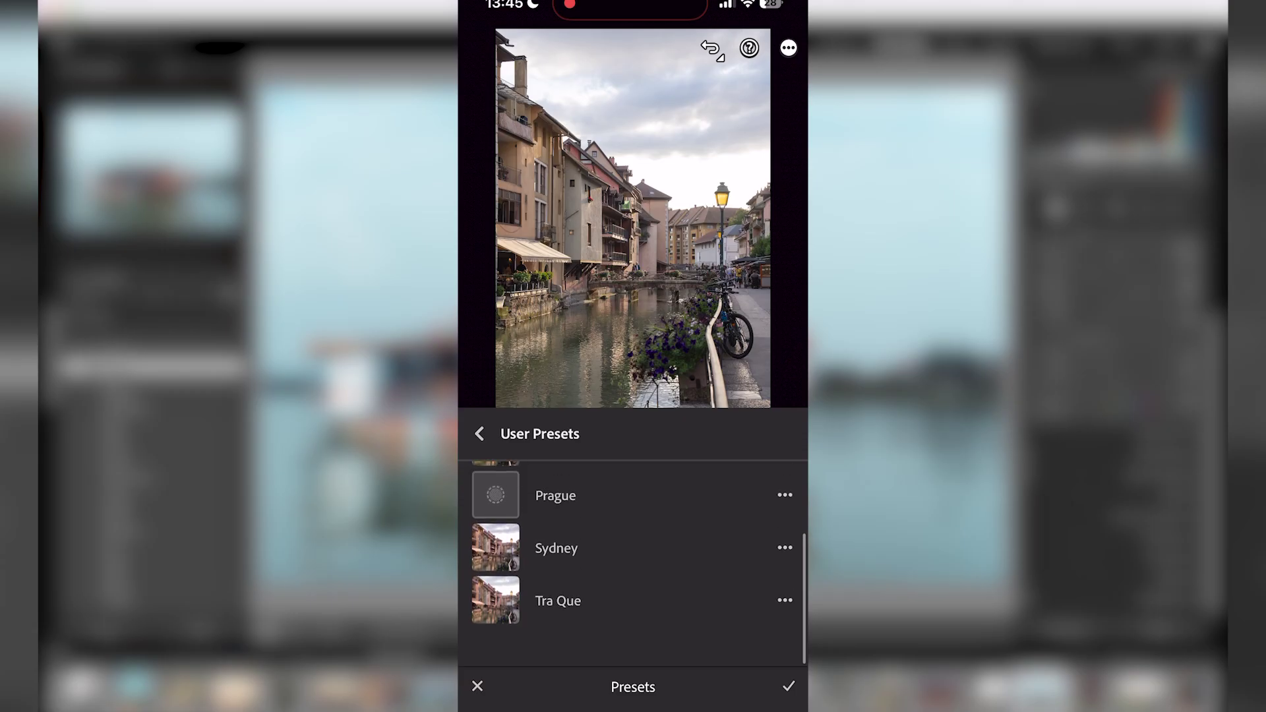
{"action": "scroll", "coordinate": [633, 561], "scroll_direction": "up", "scroll_amount": 2}
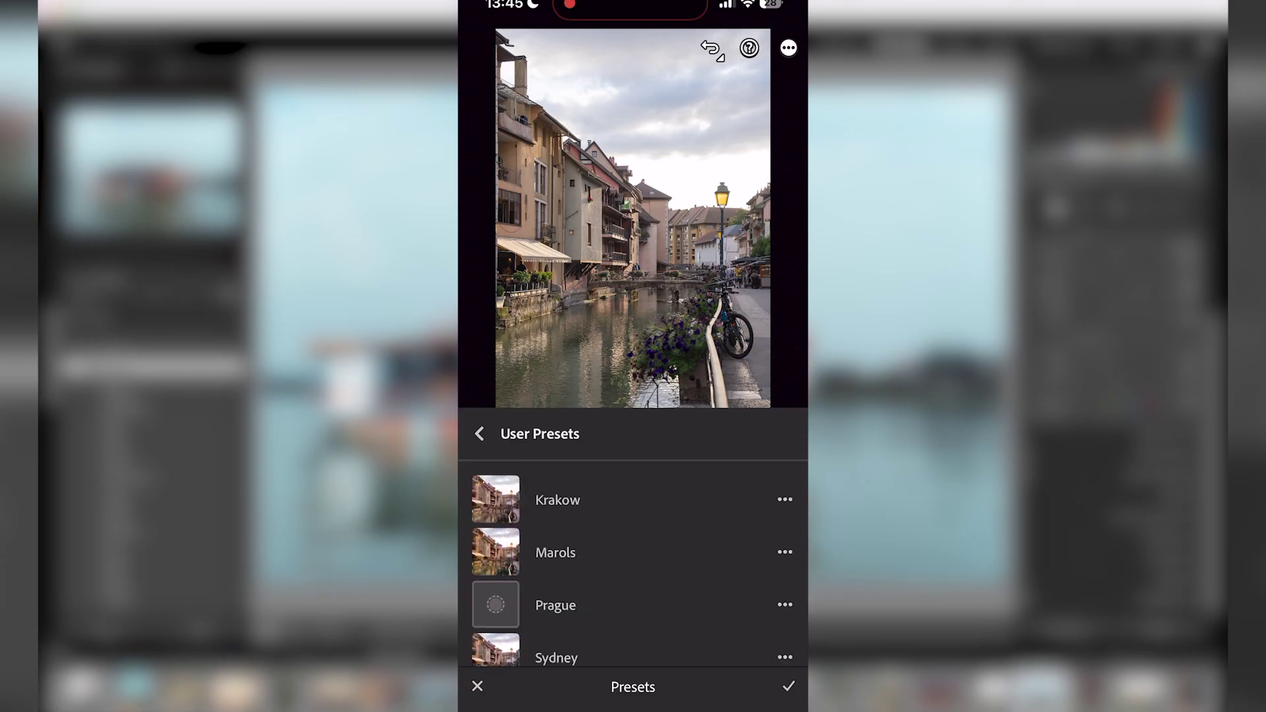
{"action": "left_click", "coordinate": [479, 433]}
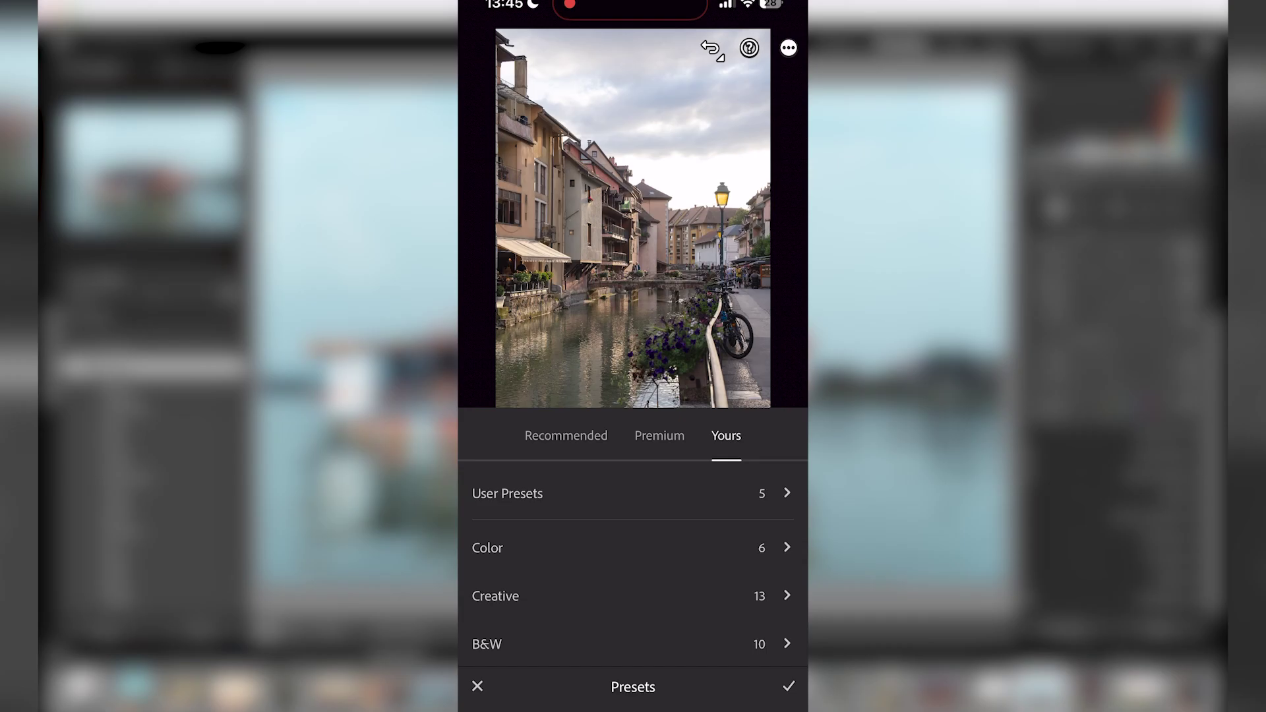
Step: View the Recommended and Premium tabs, return to Yours, and open the ••• preset options
{"action": "left_click", "coordinate": [565, 436]}
{"action": "left_click", "coordinate": [659, 435]}
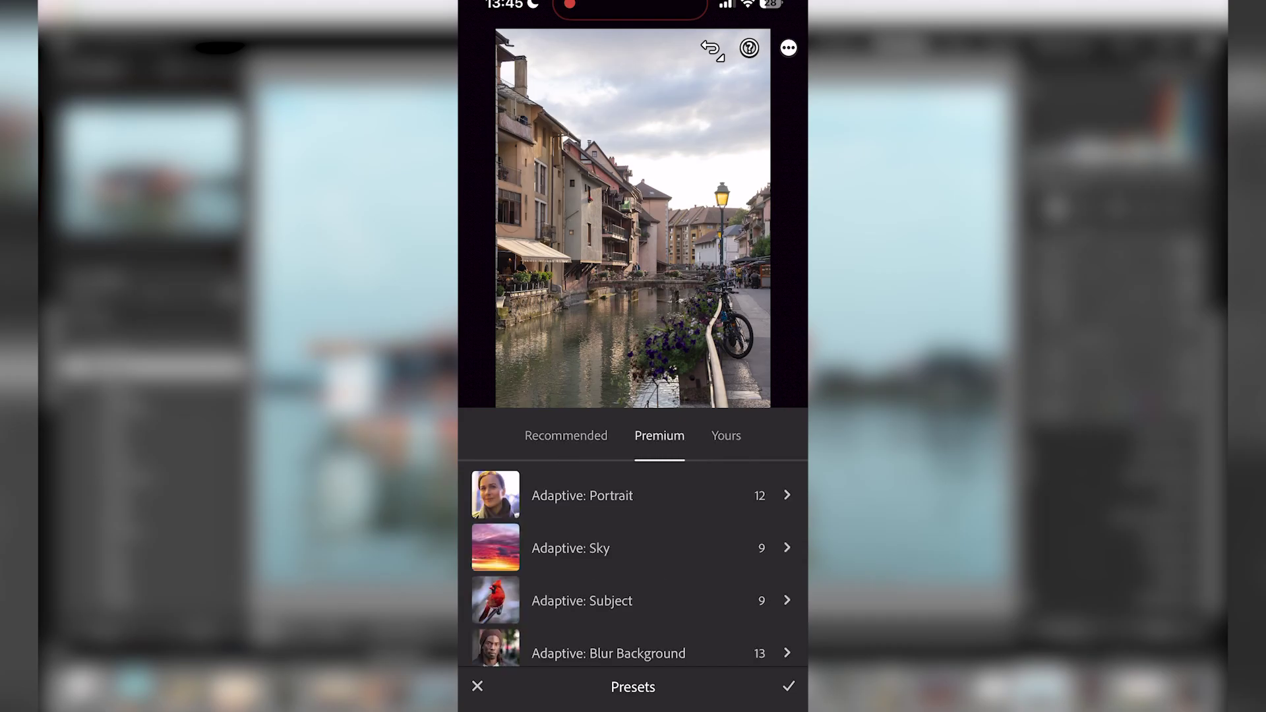
{"action": "left_click", "coordinate": [727, 435]}
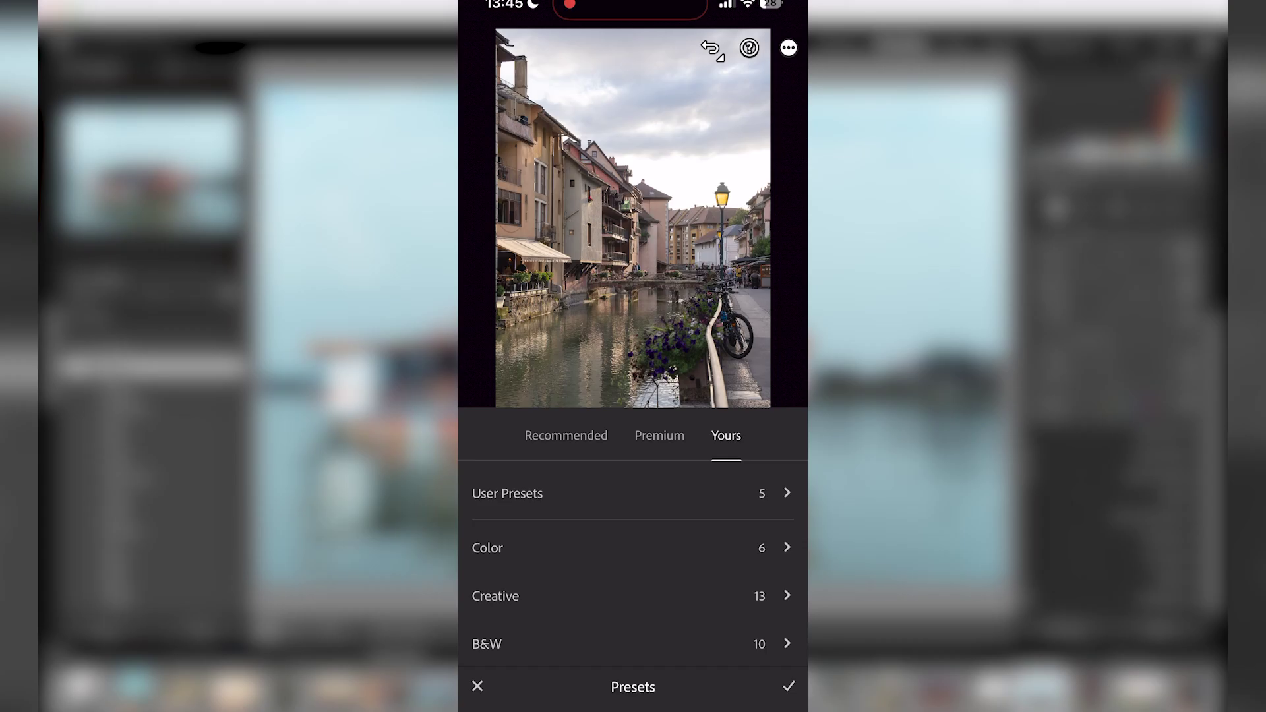
{"action": "left_click", "coordinate": [789, 48]}
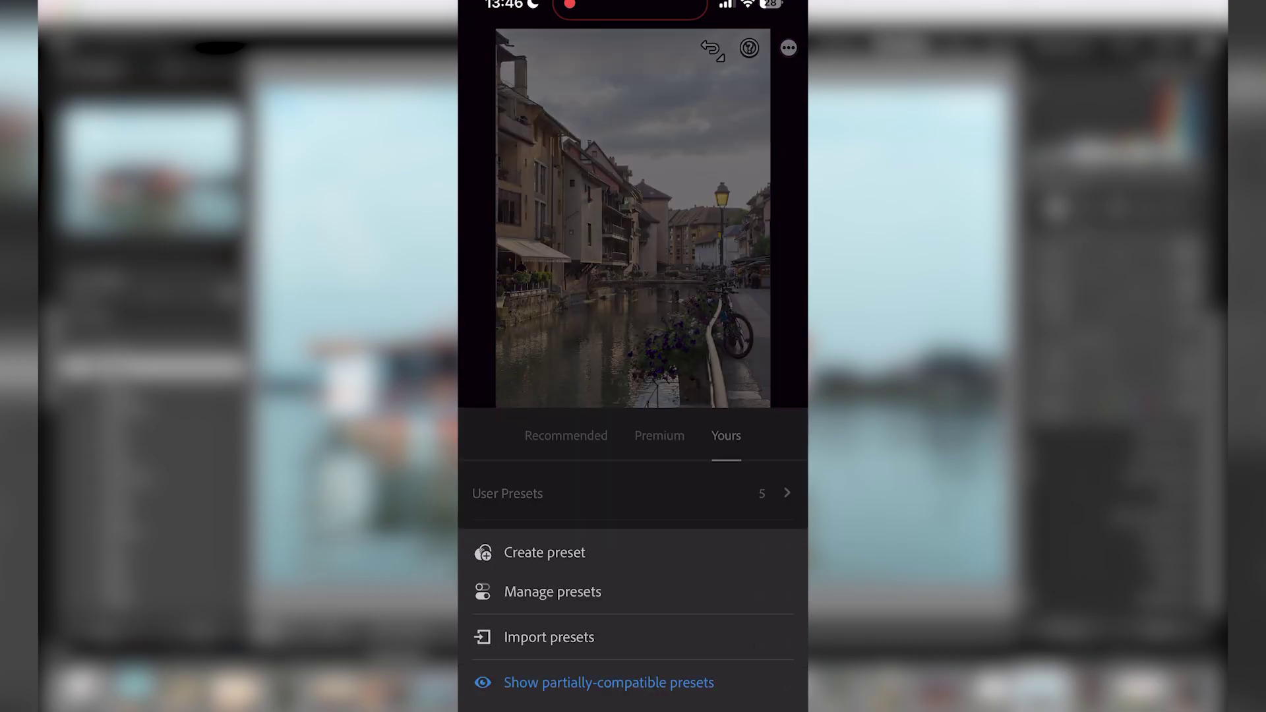
Step: Import Paris.xmp from the Files Recents picker, bringing User Presets to 6
{"action": "left_click", "coordinate": [549, 637]}
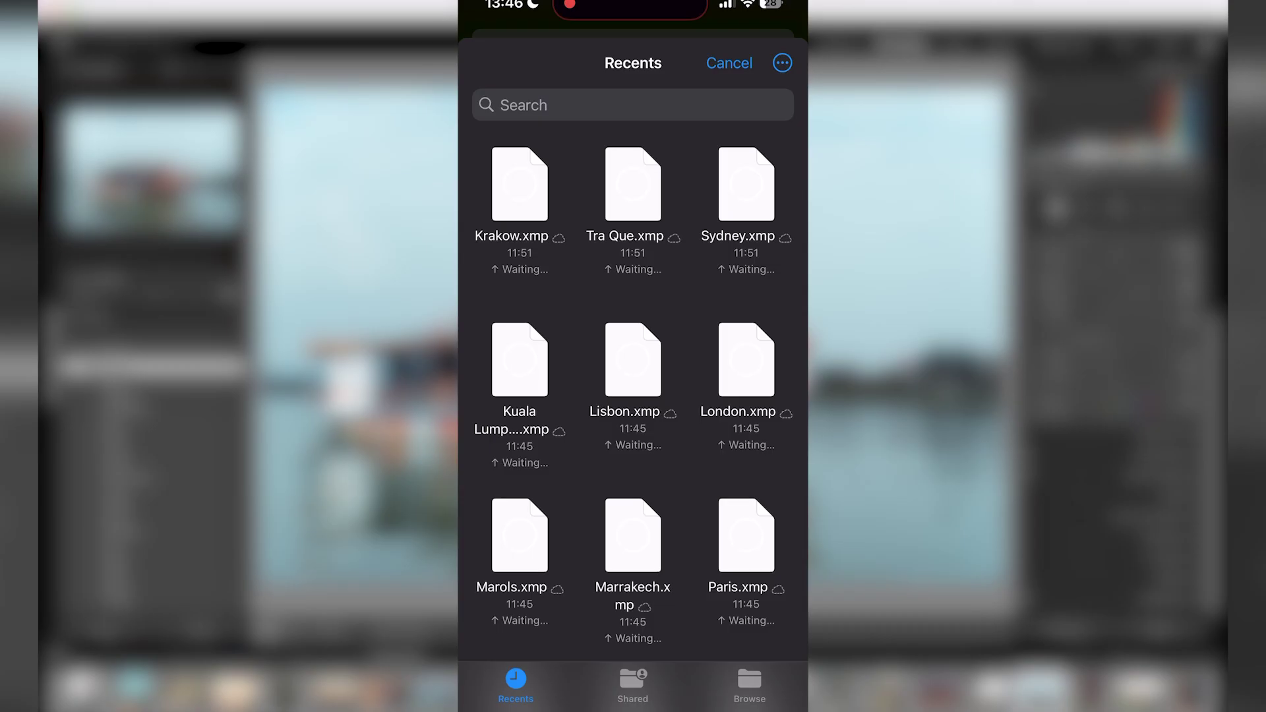
{"action": "scroll", "coordinate": [634, 395], "scroll_direction": "down", "scroll_amount": 3}
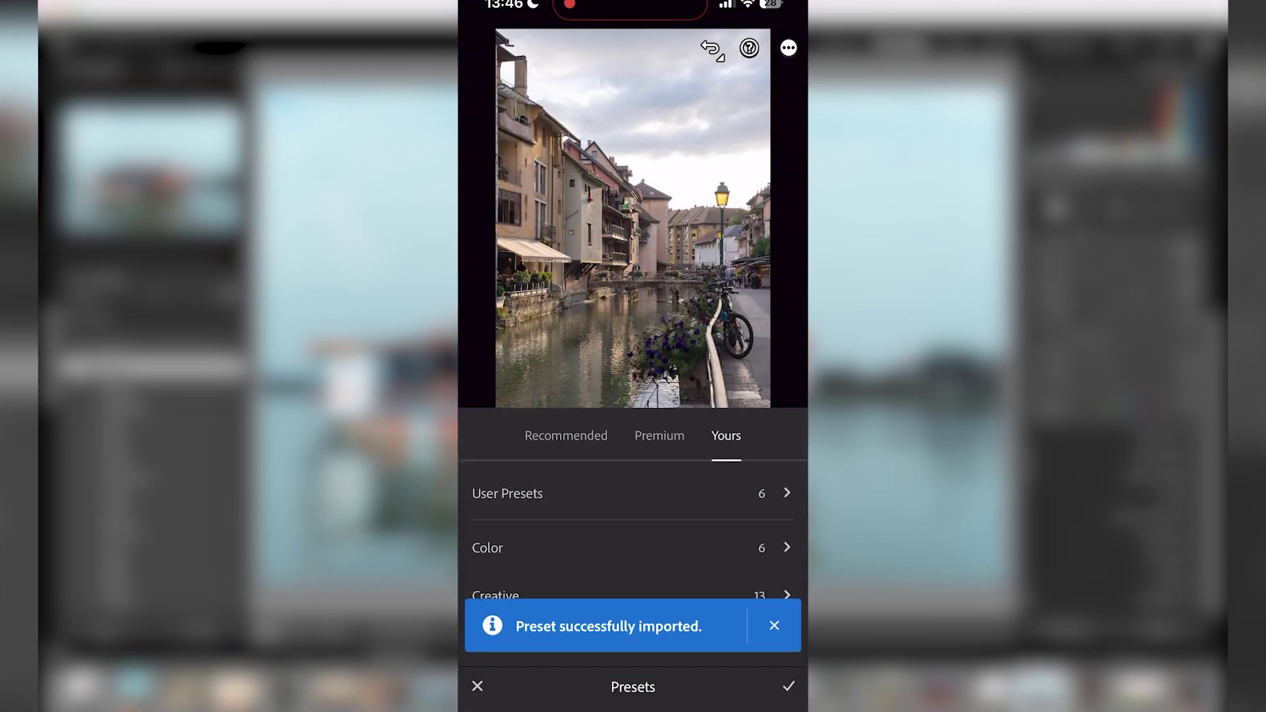
Step: Preview the Paris and Marols user presets on the canal photo
{"action": "left_click", "coordinate": [507, 493]}
{"action": "scroll", "coordinate": [634, 528], "scroll_direction": "down", "scroll_amount": 2}
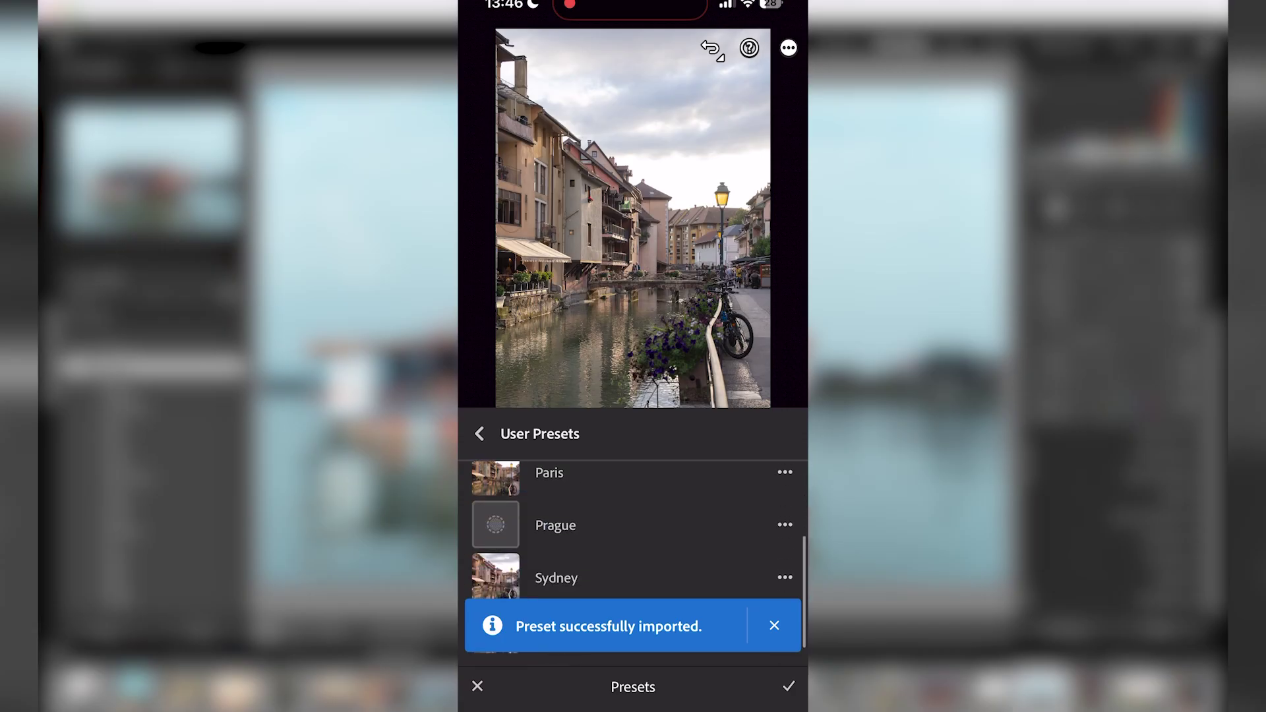
{"action": "left_click", "coordinate": [528, 520]}
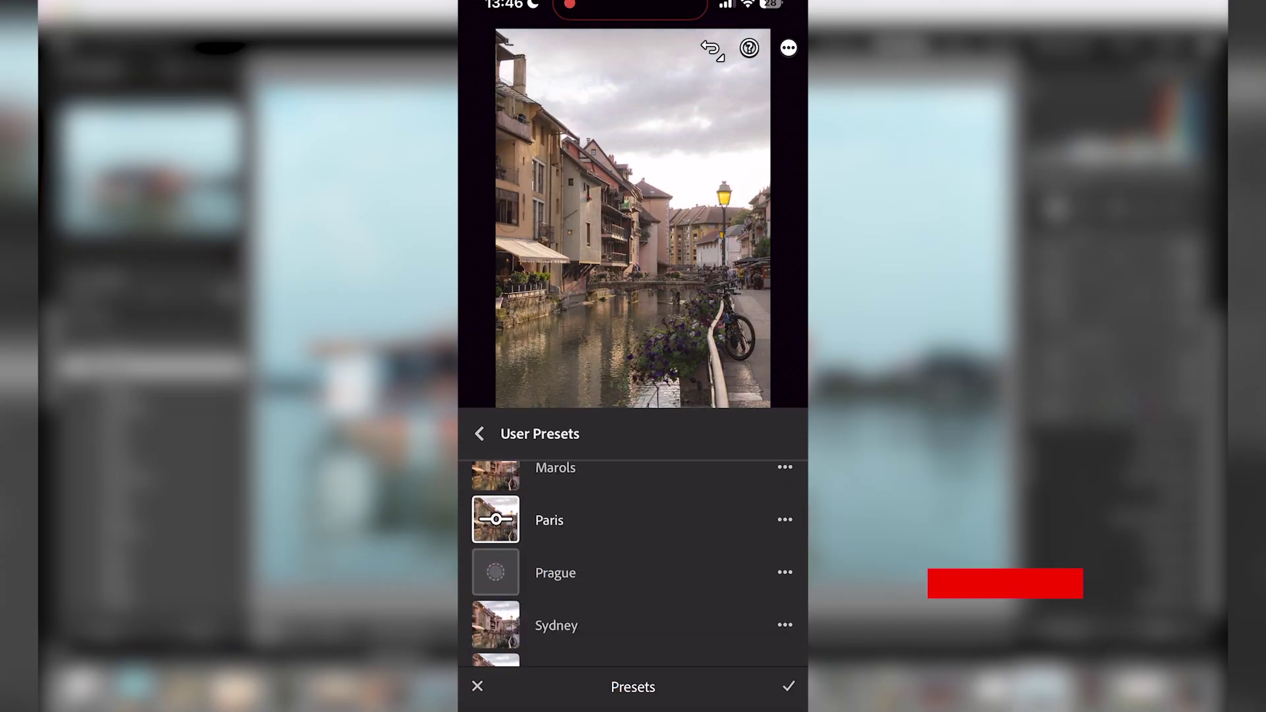
{"action": "scroll", "coordinate": [633, 561], "scroll_direction": "up", "scroll_amount": 2}
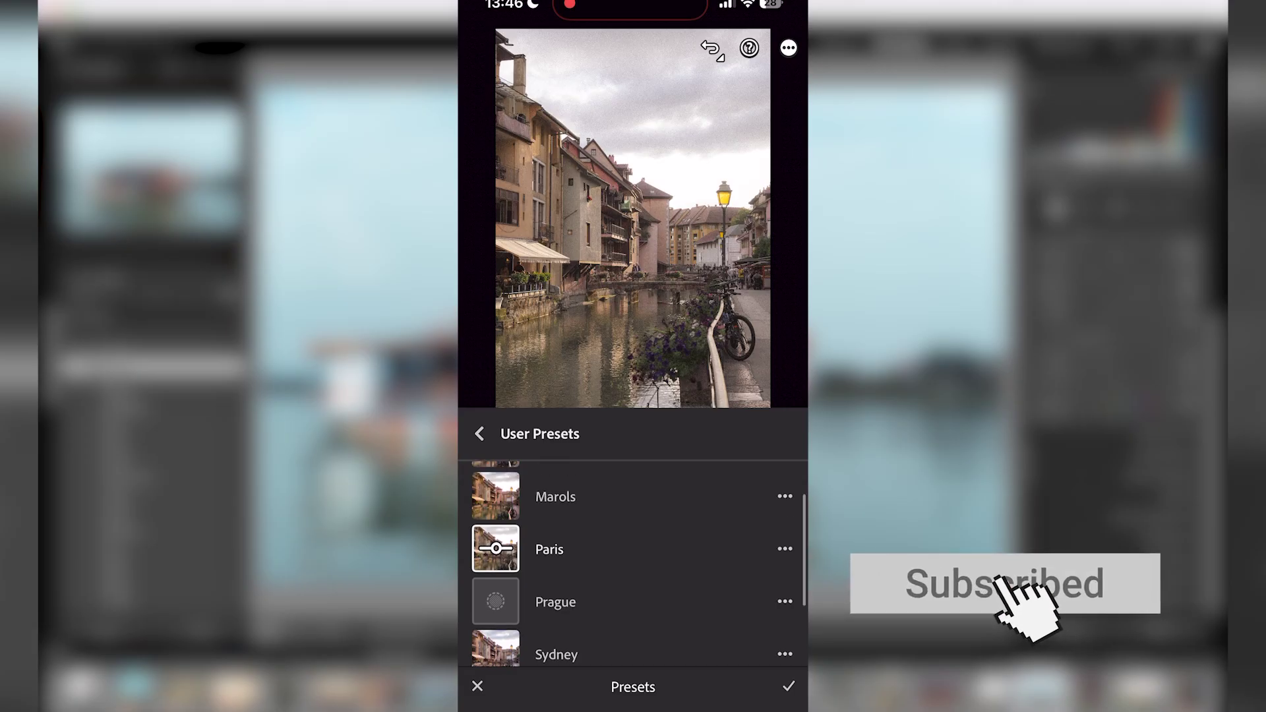
{"action": "left_click", "coordinate": [556, 541]}
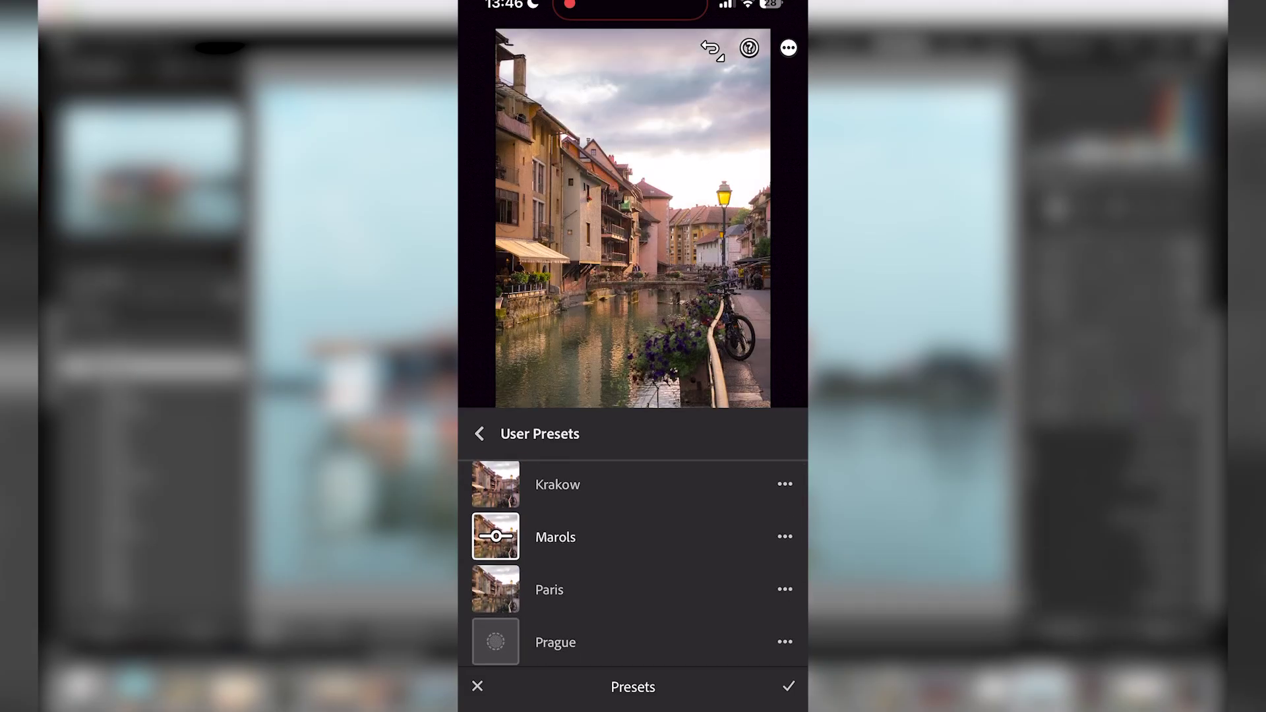
Step: Try the Sydney, Prague and Krakow presets, then reapply Paris to the canal photo
{"action": "scroll", "coordinate": [633, 561], "scroll_direction": "down", "scroll_amount": 2}
{"action": "left_click", "coordinate": [556, 602]}
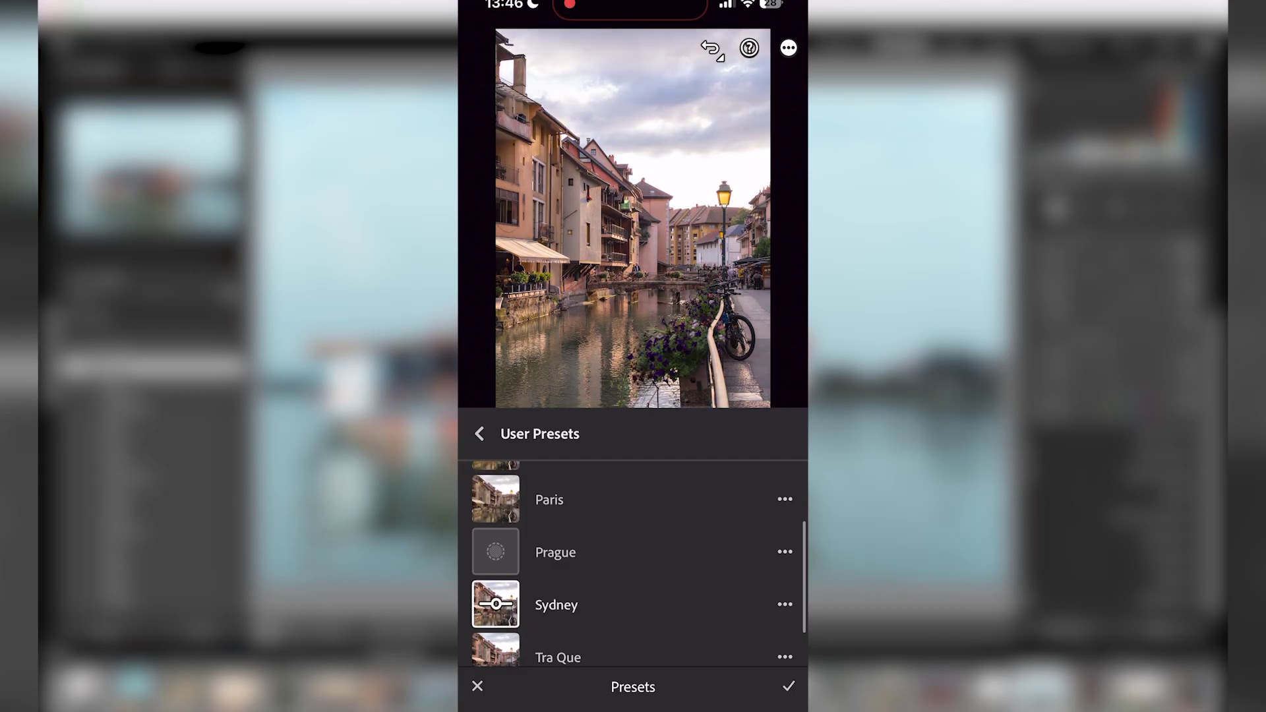
{"action": "scroll", "coordinate": [633, 561], "scroll_direction": "down", "scroll_amount": 1}
{"action": "scroll", "coordinate": [633, 561], "scroll_direction": "up", "scroll_amount": 1}
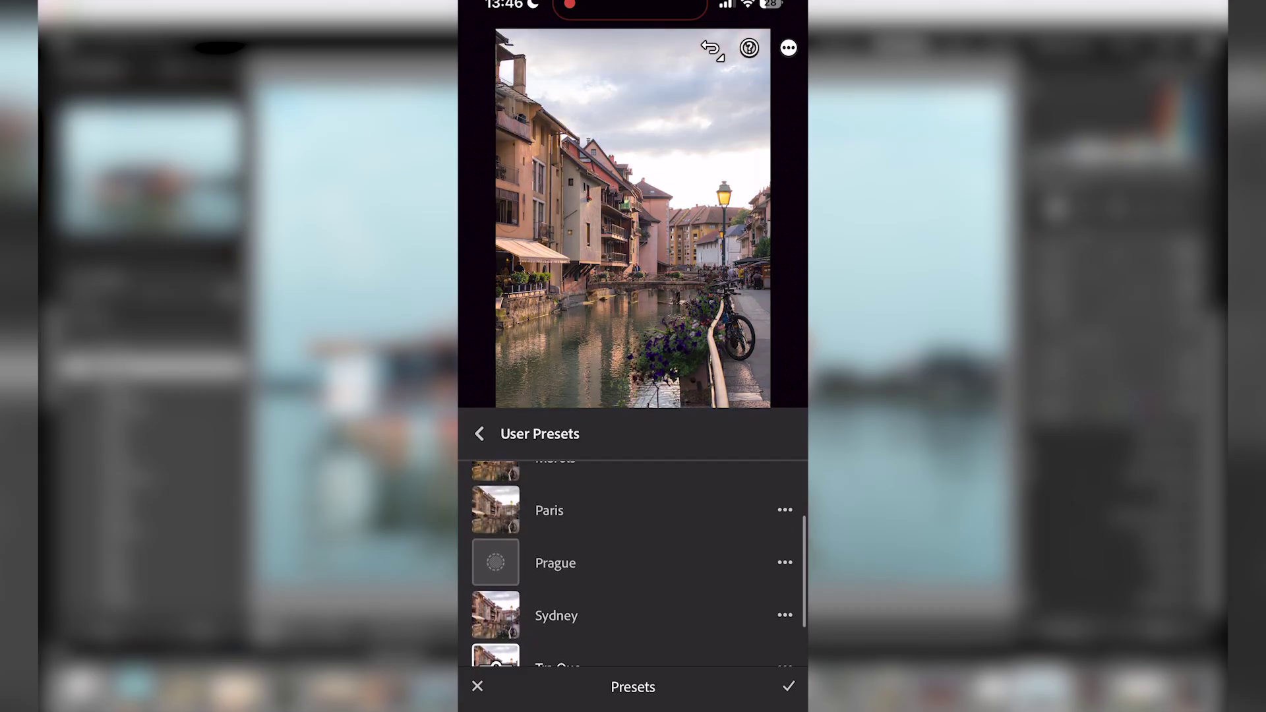
{"action": "left_click", "coordinate": [556, 562]}
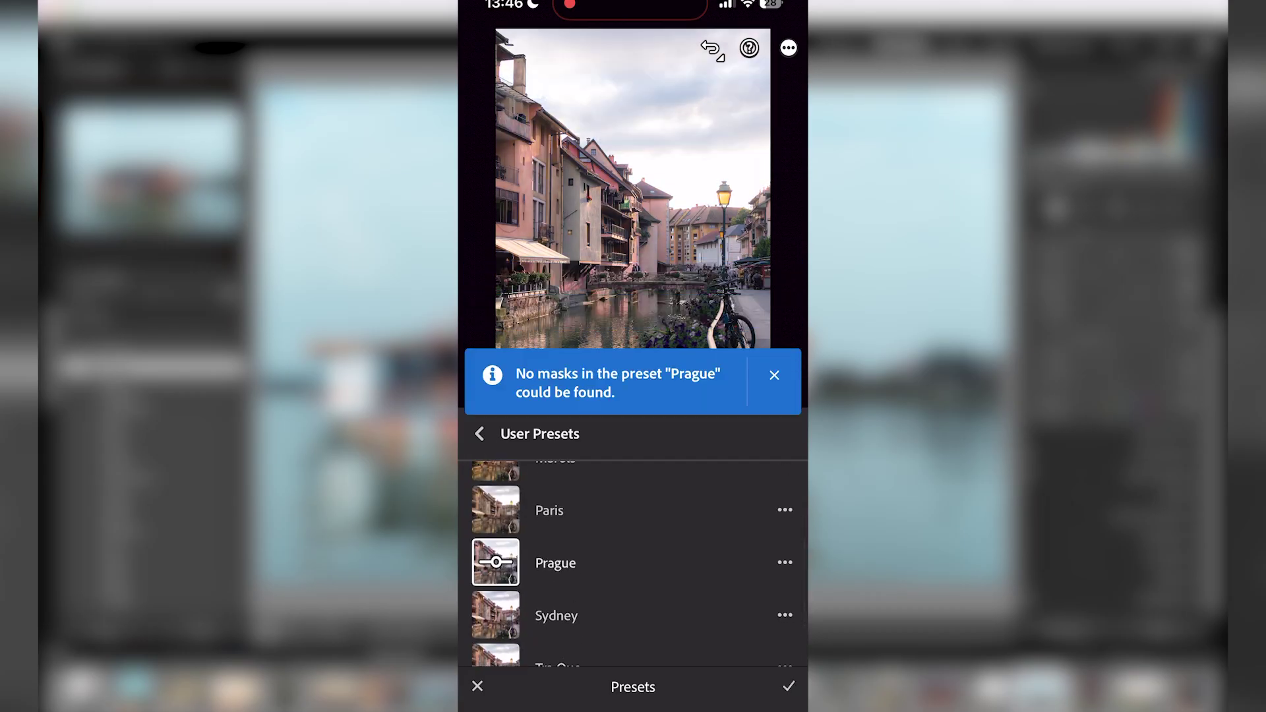
{"action": "scroll", "coordinate": [633, 561], "scroll_direction": "up", "scroll_amount": 2}
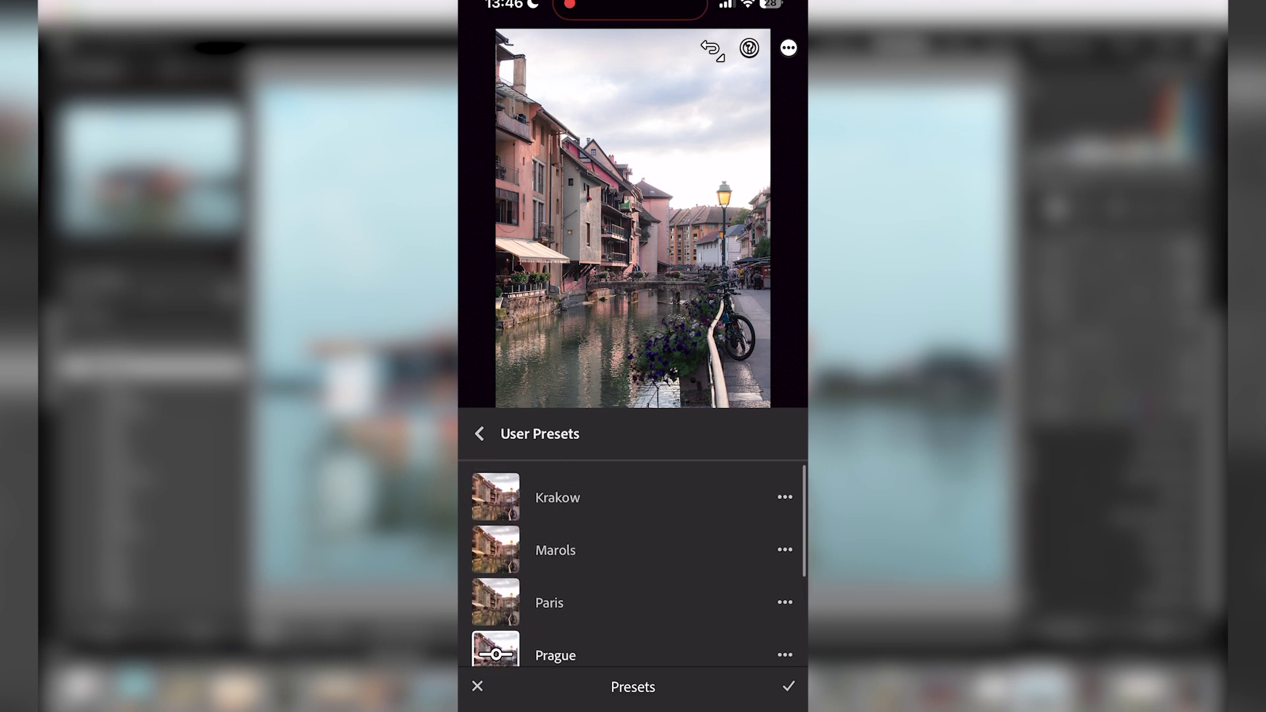
{"action": "left_click", "coordinate": [557, 500]}
{"action": "left_click", "coordinate": [549, 605]}
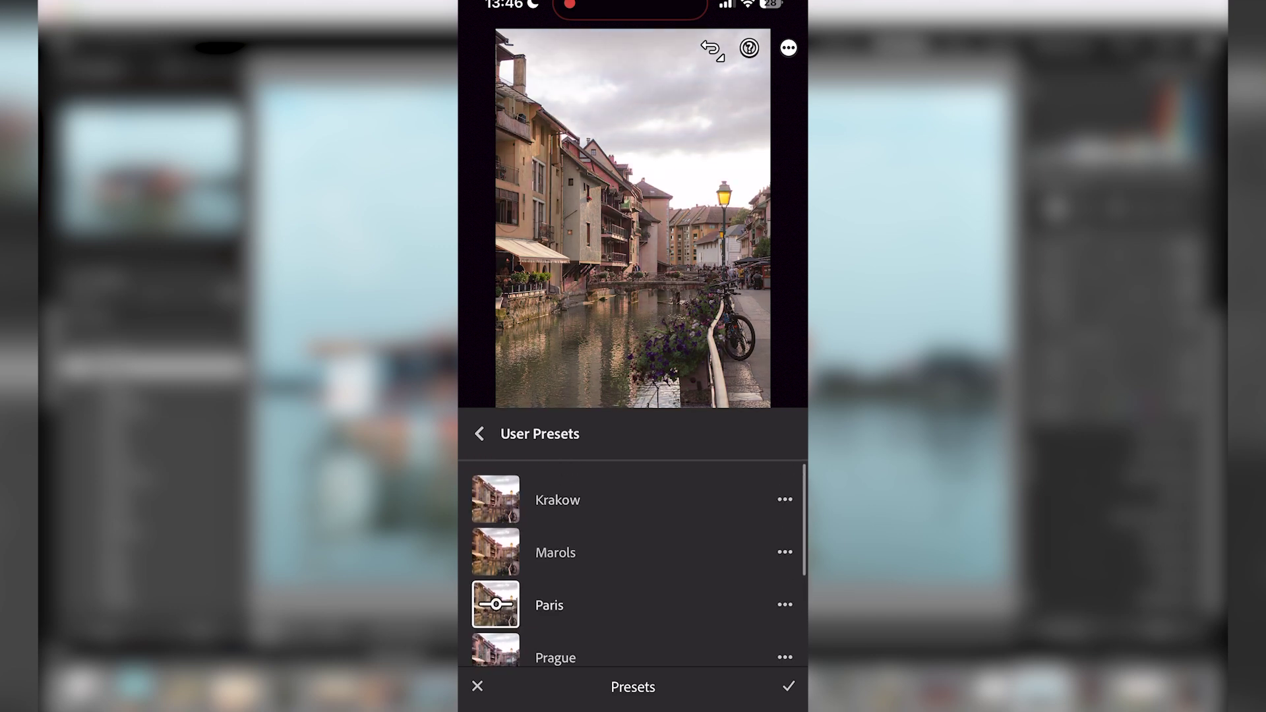